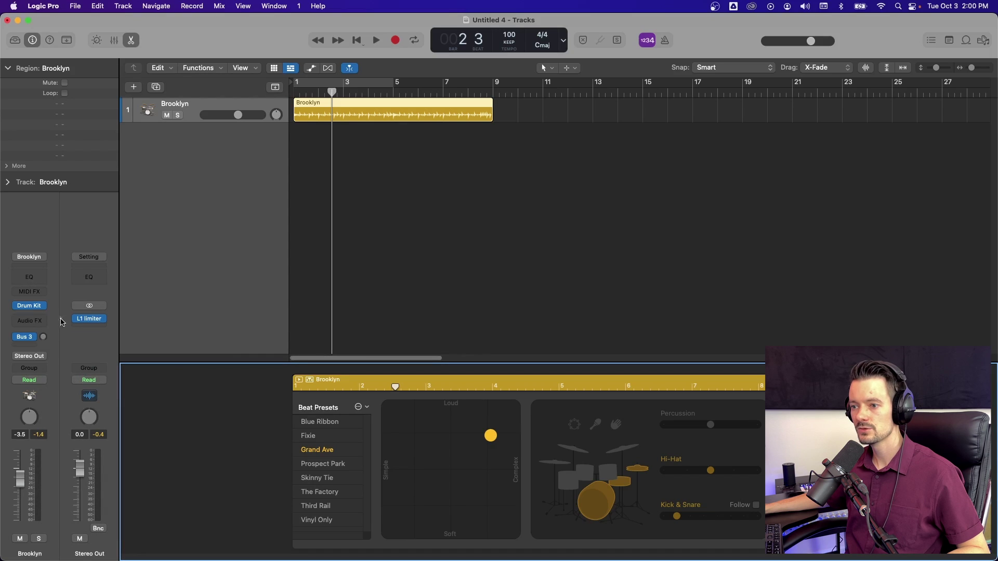
- Insert a stereo Channel EQ (Logic > EQ) into the Brooklyn track's empty Audio FX slot
{"action": "left_click", "coordinate": [42, 319]}
{"action": "mouse_move", "coordinate": [47, 510]}
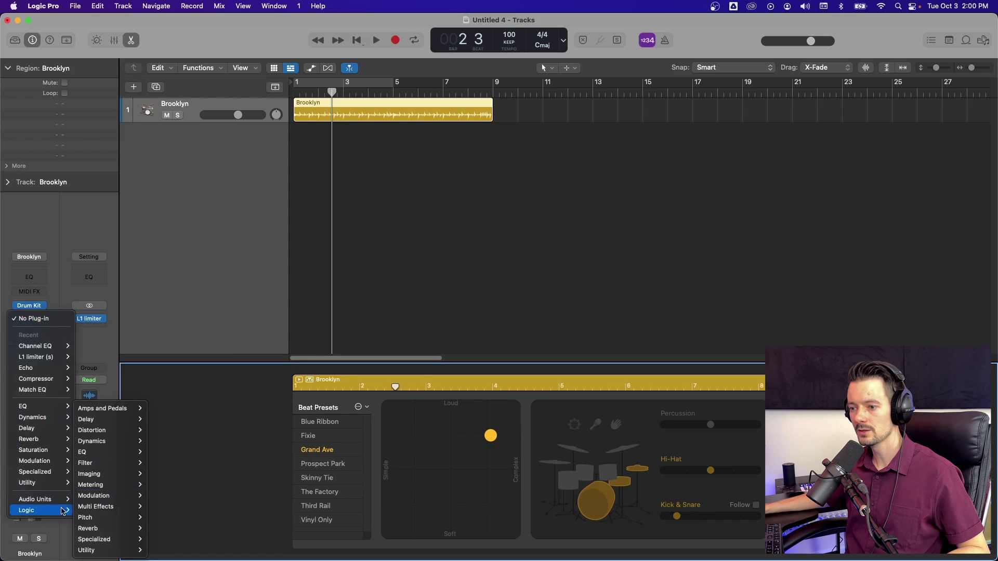
{"action": "mouse_move", "coordinate": [97, 451]}
{"action": "mouse_move", "coordinate": [177, 452]}
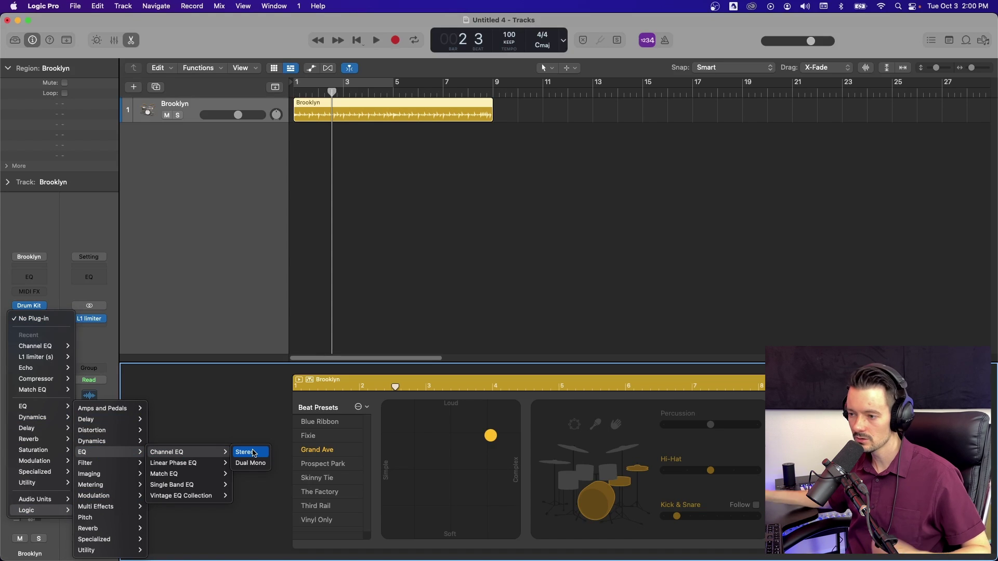
{"action": "left_click", "coordinate": [253, 452]}
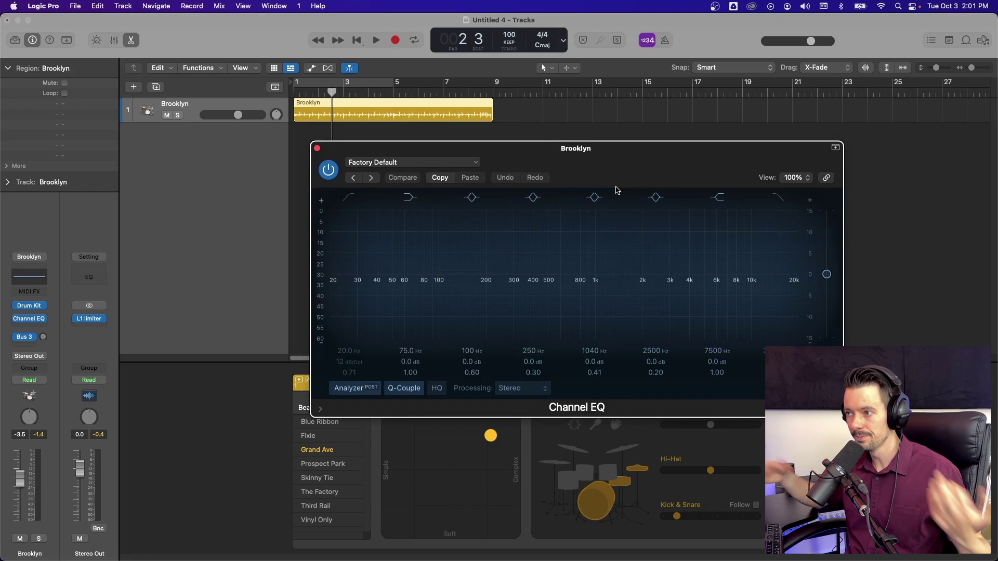
- Enable the Channel EQ's 20 Hz low-cut and 20000 Hz high-cut bands
{"action": "left_click_drag", "start_coordinate": [615, 163], "coordinate": [594, 166]}
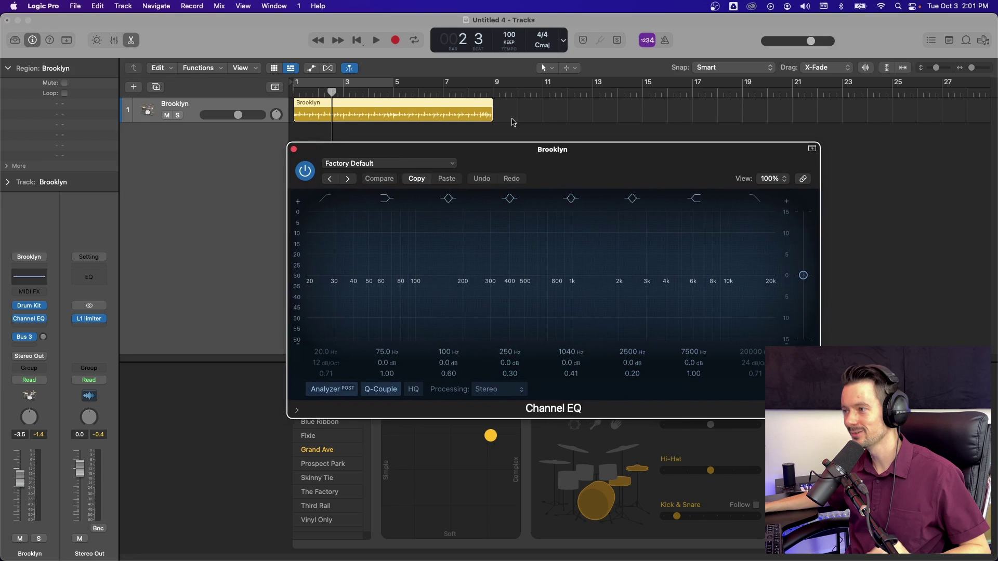
{"action": "left_click_drag", "start_coordinate": [560, 148], "coordinate": [551, 145]}
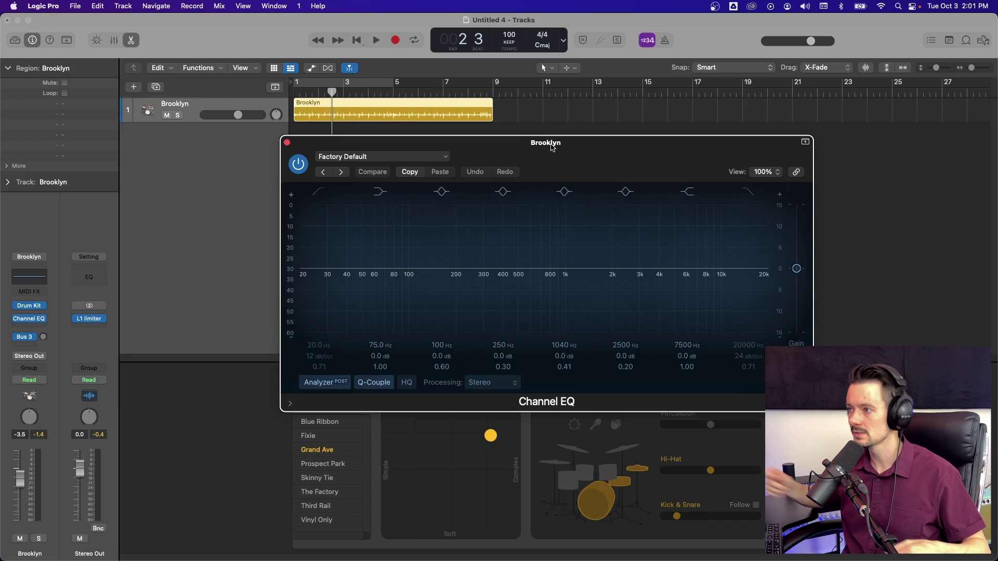
{"action": "left_click", "coordinate": [318, 192]}
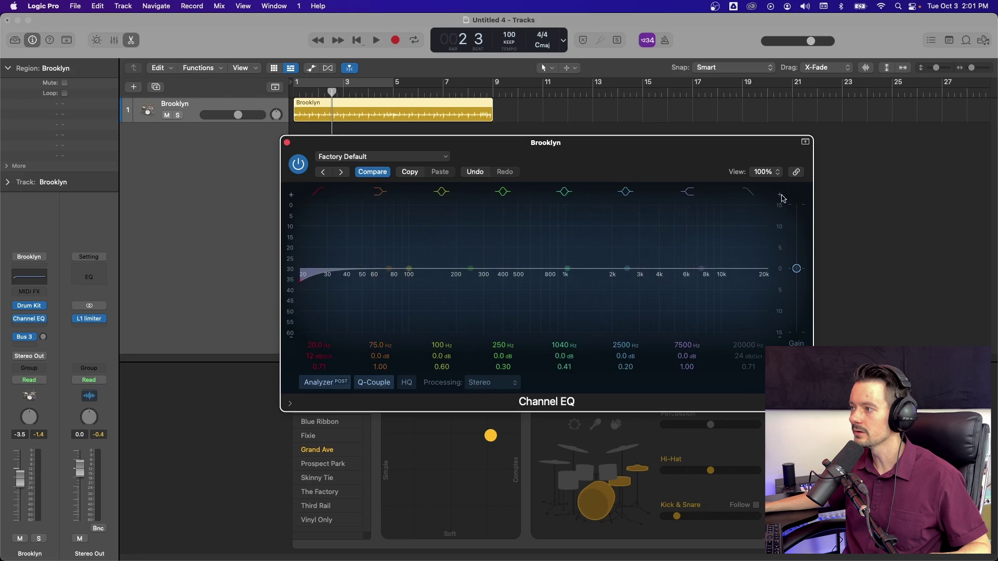
{"action": "left_click", "coordinate": [747, 192]}
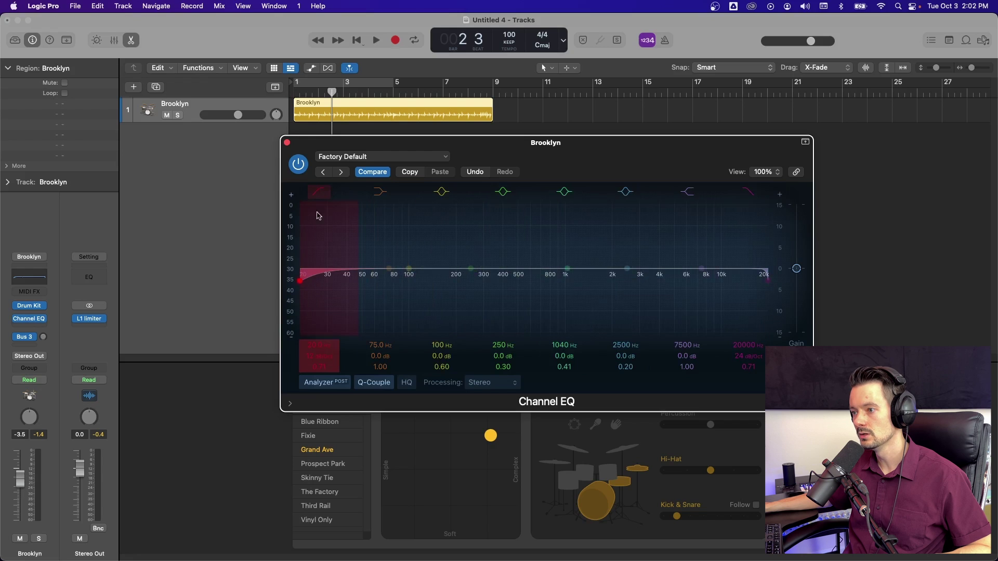
- Set an 18 dB/Oct low-cut slope, leaving the 75 Hz shelf at +0.7 dB and the 96.5 Hz band at −0.7 dB
{"action": "mouse_move", "coordinate": [303, 285]}
{"action": "left_mouse_down"}
{"action": "mouse_move", "coordinate": [318, 263]}
{"action": "mouse_move", "coordinate": [314, 297]}
{"action": "left_mouse_up"}
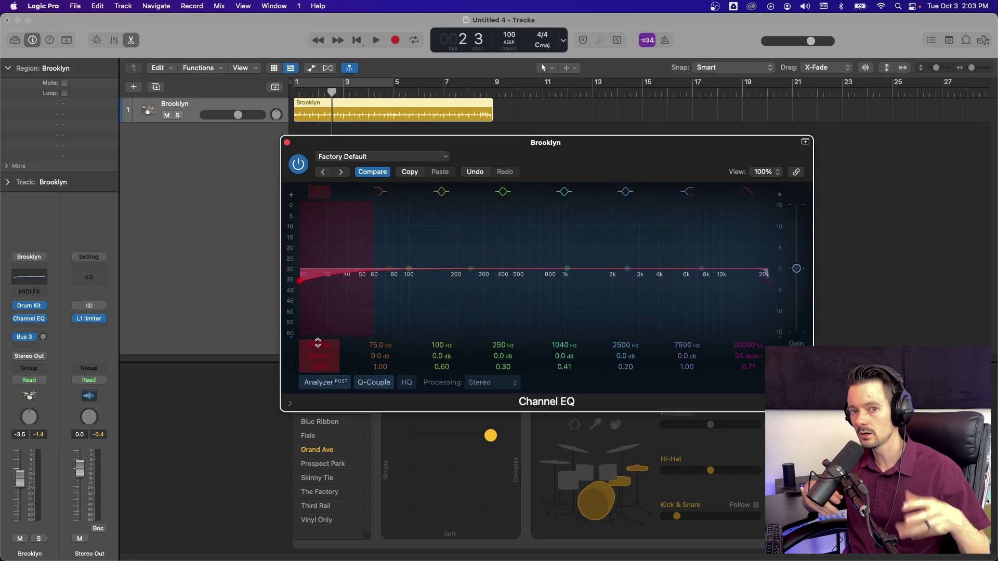
{"action": "left_click_drag", "start_coordinate": [318, 343], "coordinate": [317, 364]}
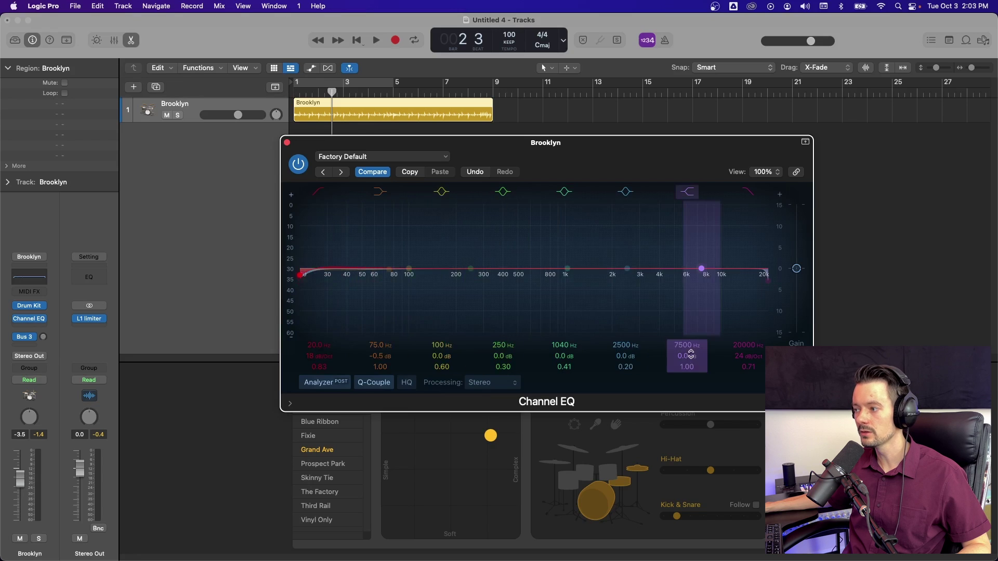
{"action": "left_click_drag", "start_coordinate": [380, 356], "coordinate": [380, 356]}
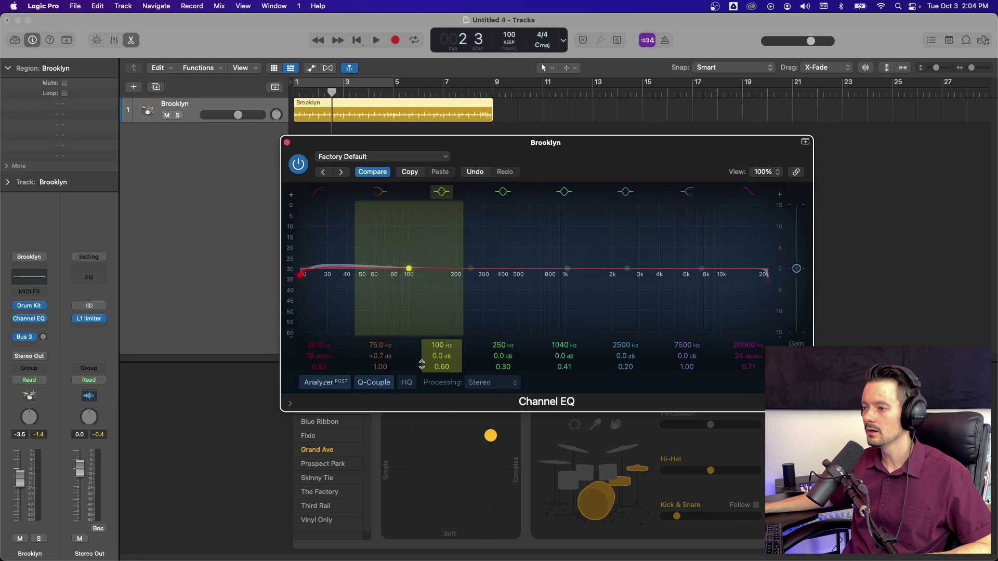
{"action": "left_click_drag", "start_coordinate": [440, 356], "coordinate": [440, 319]}
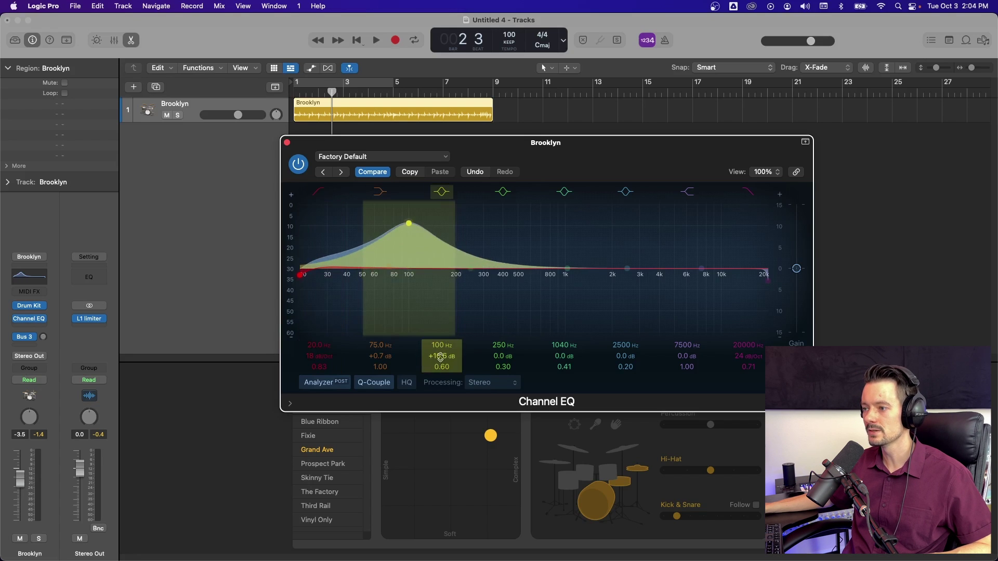
{"action": "left_click_drag", "start_coordinate": [443, 367], "coordinate": [440, 347]}
{"action": "left_click_drag", "start_coordinate": [408, 225], "coordinate": [406, 270]}
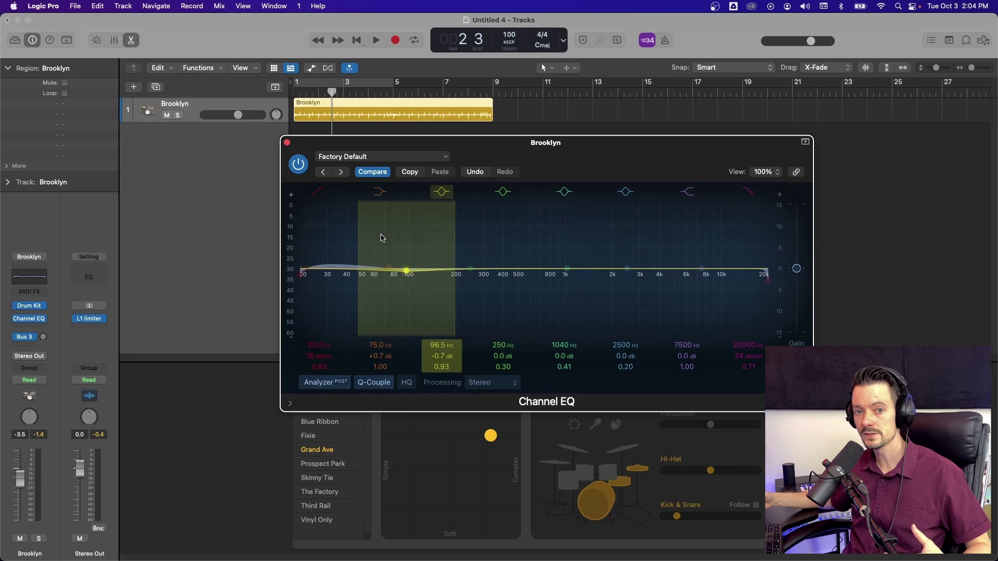
- Create boosts at 575 Hz and 1980 Hz, a 137 Hz −18.5 dB notch, and a 3320 Hz cut
{"action": "left_click", "coordinate": [317, 192]}
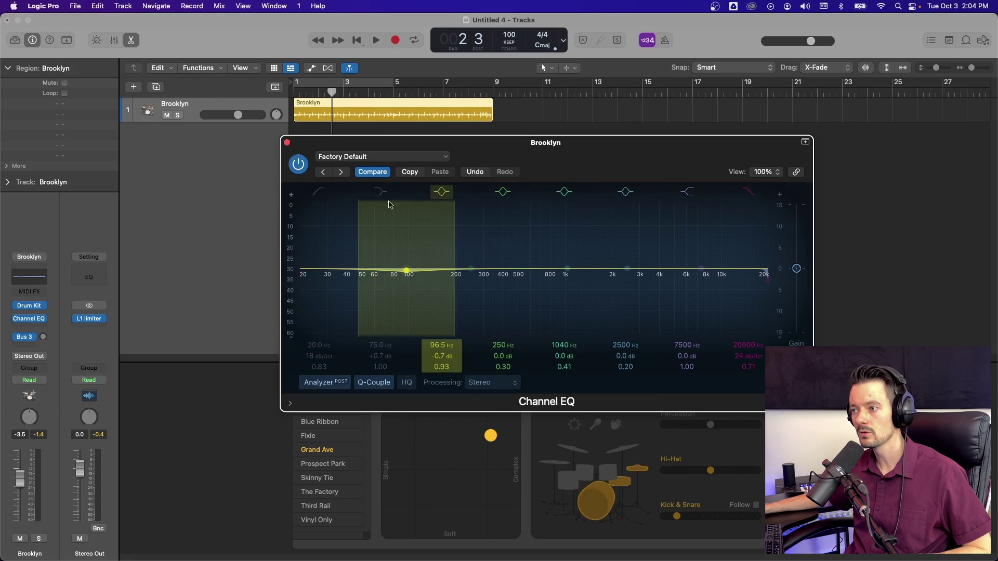
{"action": "left_click", "coordinate": [316, 193]}
{"action": "left_click_drag", "start_coordinate": [471, 268], "coordinate": [528, 224]}
{"action": "left_click_drag", "start_coordinate": [564, 269], "coordinate": [619, 242]}
{"action": "left_click_drag", "start_coordinate": [408, 270], "coordinate": [430, 333]}
{"action": "left_click_drag", "start_coordinate": [627, 268], "coordinate": [646, 326]}
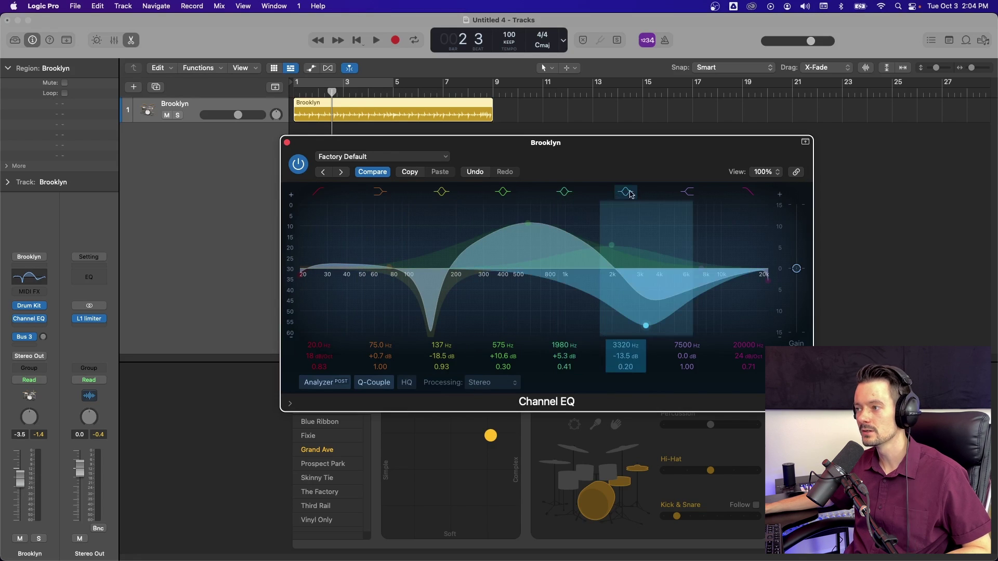
- Retune the mid boost to 444 Hz at +10.3 dB
{"action": "left_click_drag", "start_coordinate": [528, 225], "coordinate": [503, 264]}
{"action": "left_click_drag", "start_coordinate": [504, 355], "coordinate": [504, 333]}
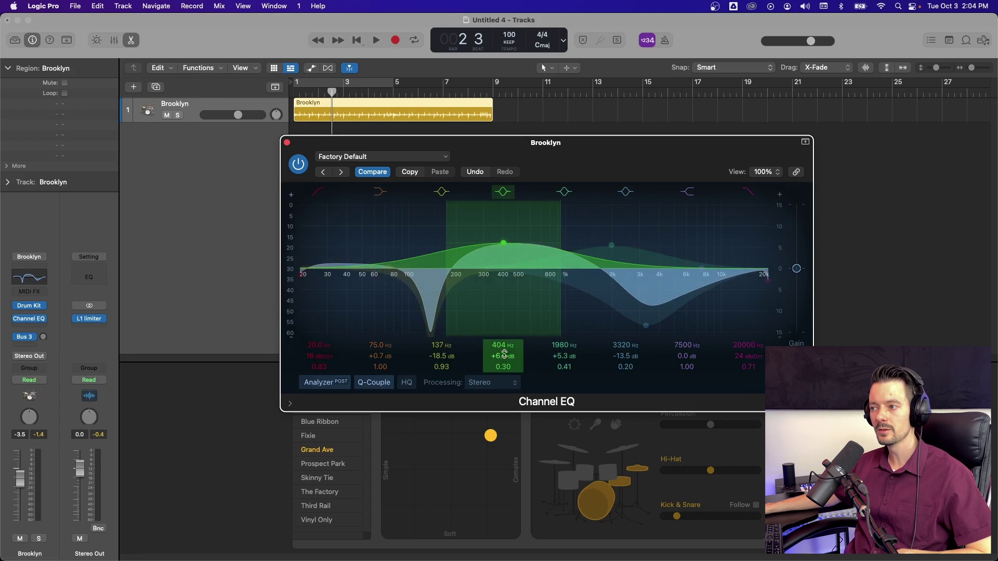
{"action": "left_click_drag", "start_coordinate": [501, 241], "coordinate": [510, 220]}
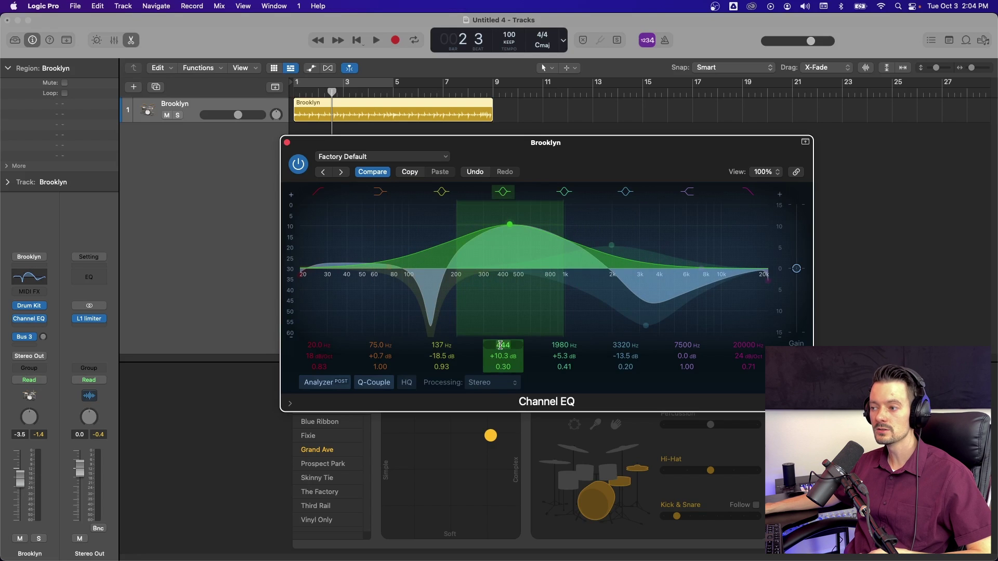
- Set the mid band to 500 Hz with +3.0 dB gain
{"action": "type", "text": "500"}
{"action": "key", "text": "Return"}
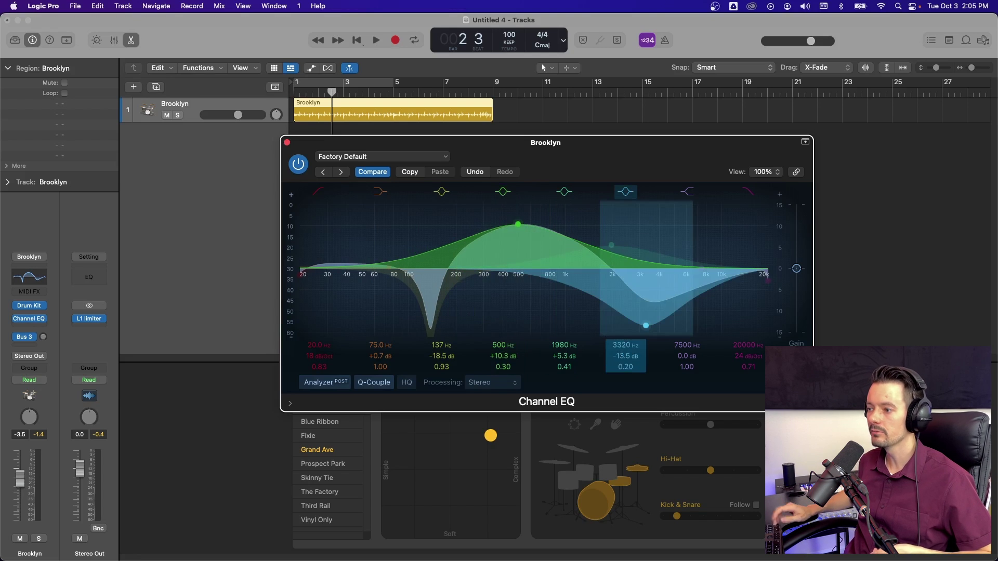
{"action": "double_click", "coordinate": [509, 356]}
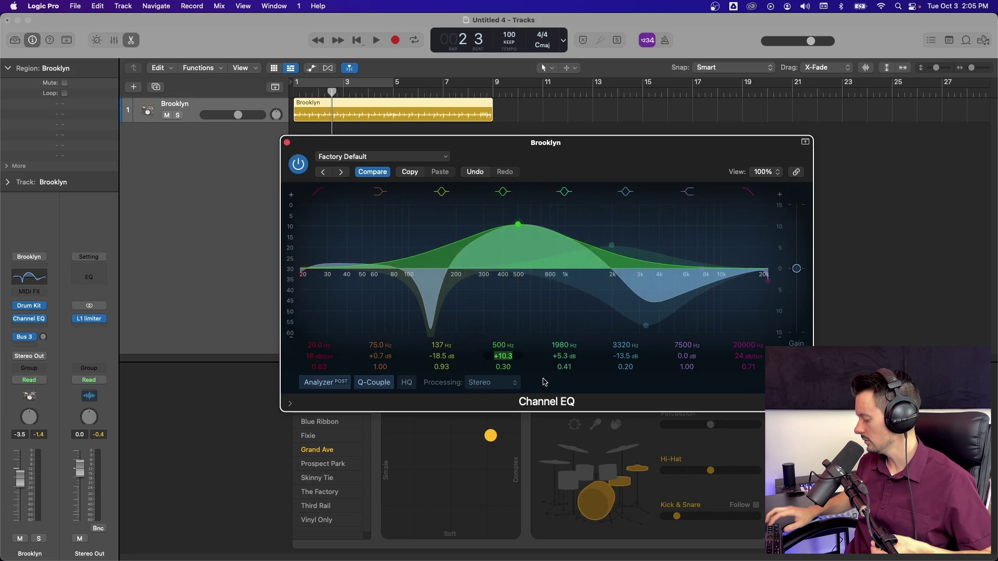
{"action": "type", "text": "3"}
{"action": "key", "text": "Return"}
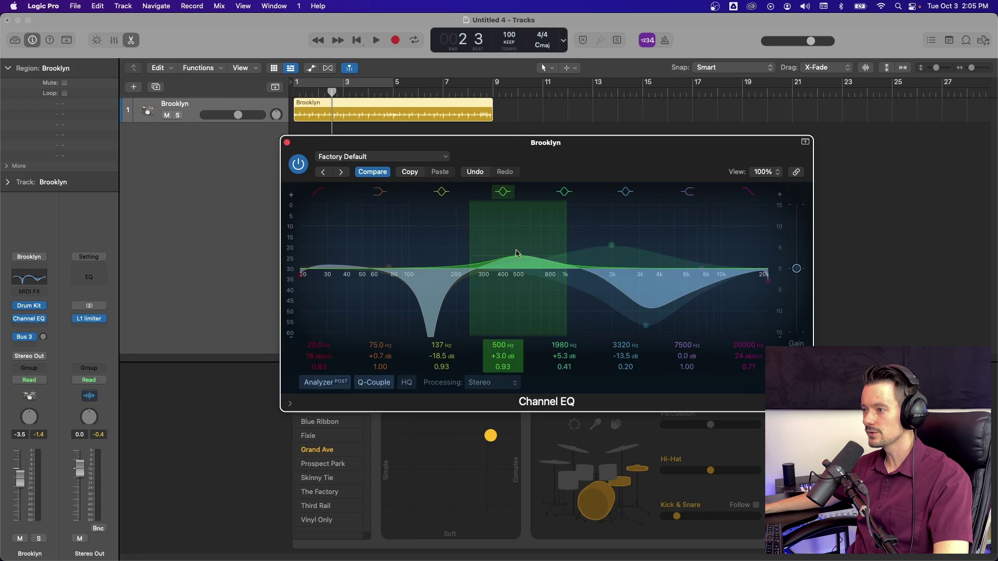
- Reset the mid and 1980 Hz bands to their flat 0 dB defaults
{"action": "left_click_drag", "start_coordinate": [516, 253], "coordinate": [516, 229]}
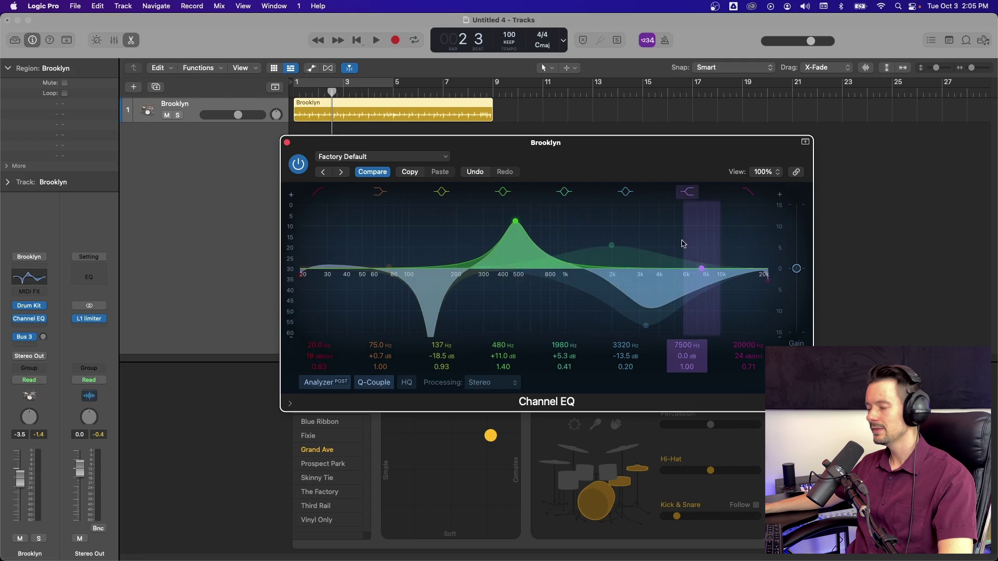
{"action": "left_click", "coordinate": [516, 224], "text": "alt"}
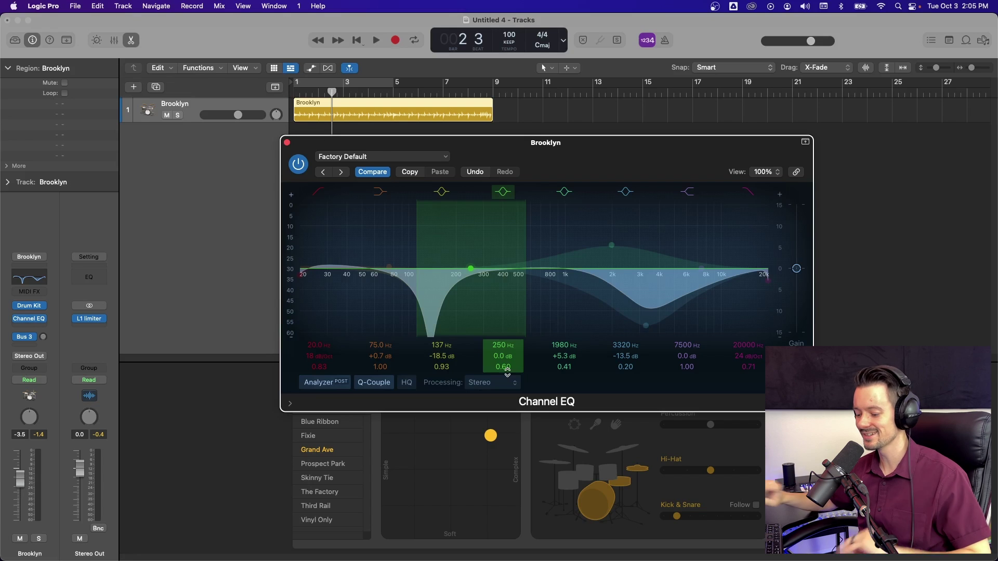
{"action": "left_click", "coordinate": [629, 252], "text": "alt"}
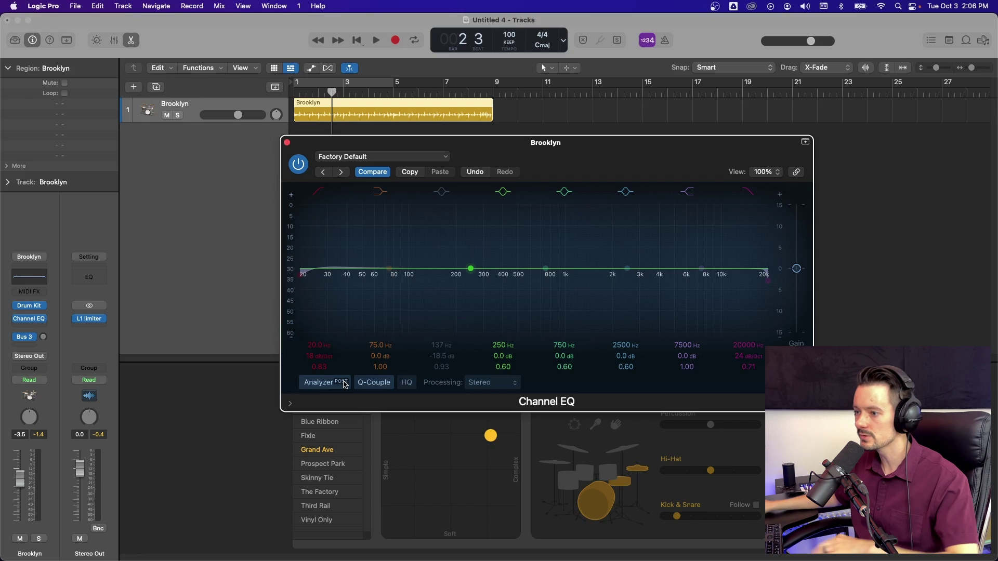
- Switch off the Channel EQ analyzer so the gain scale shows over the flat curve
{"action": "left_click", "coordinate": [320, 383]}
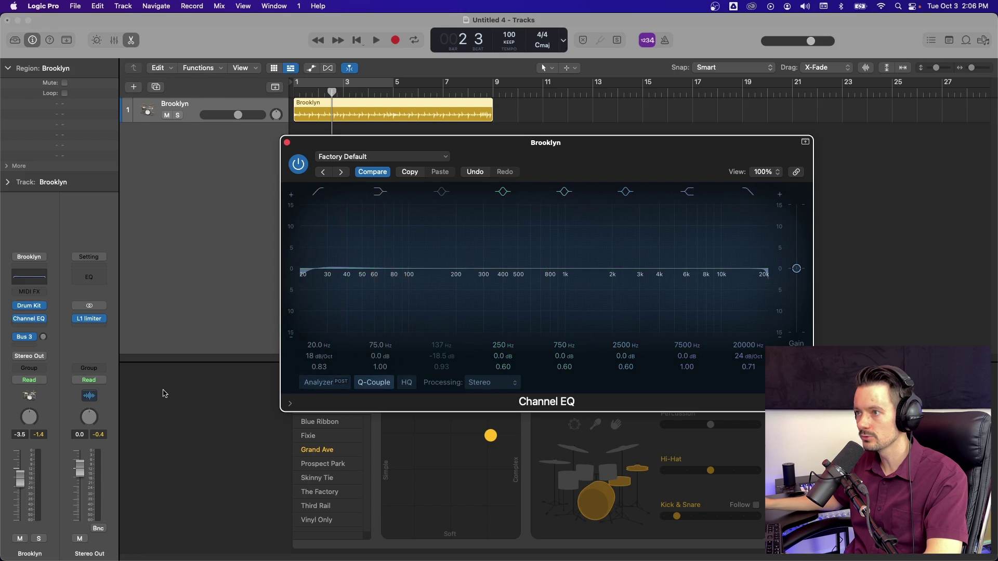
- Loop bars 1–5 with the analyzer on, try a 192 Hz +12.1 dB boost, then bypass it
{"action": "left_click", "coordinate": [307, 87]}
{"action": "key", "text": "space"}
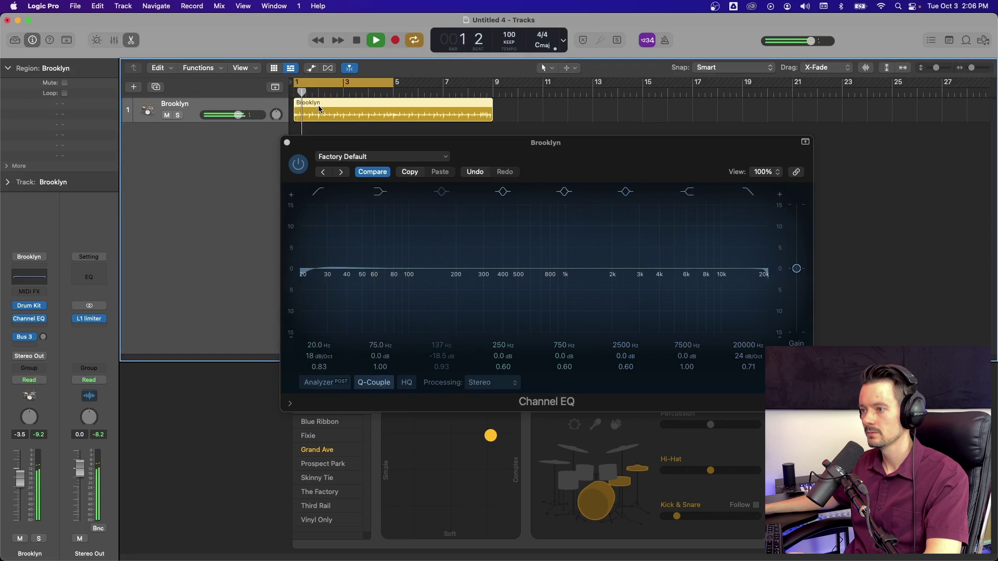
{"action": "left_click", "coordinate": [320, 384]}
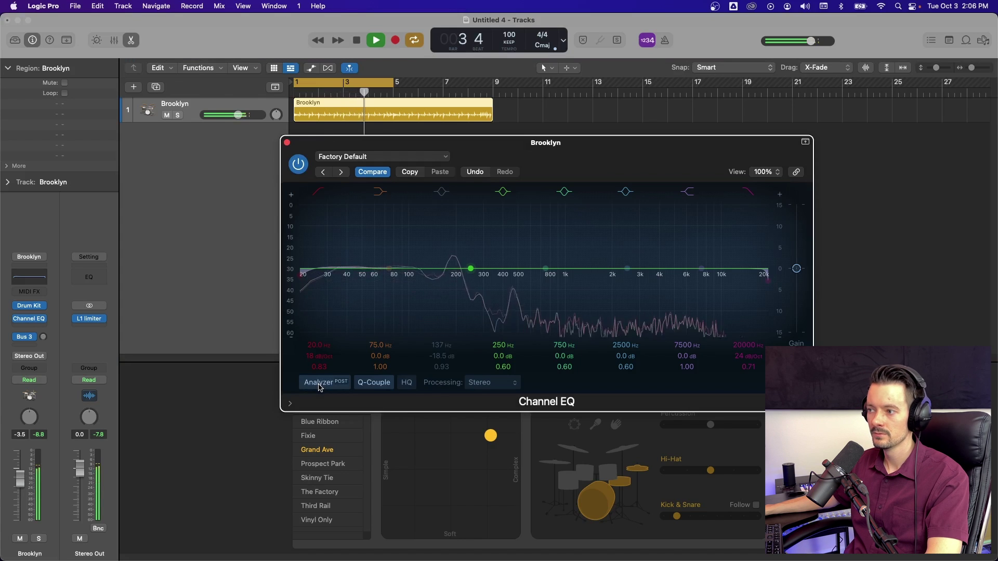
{"action": "left_click_drag", "start_coordinate": [470, 269], "coordinate": [455, 215]}
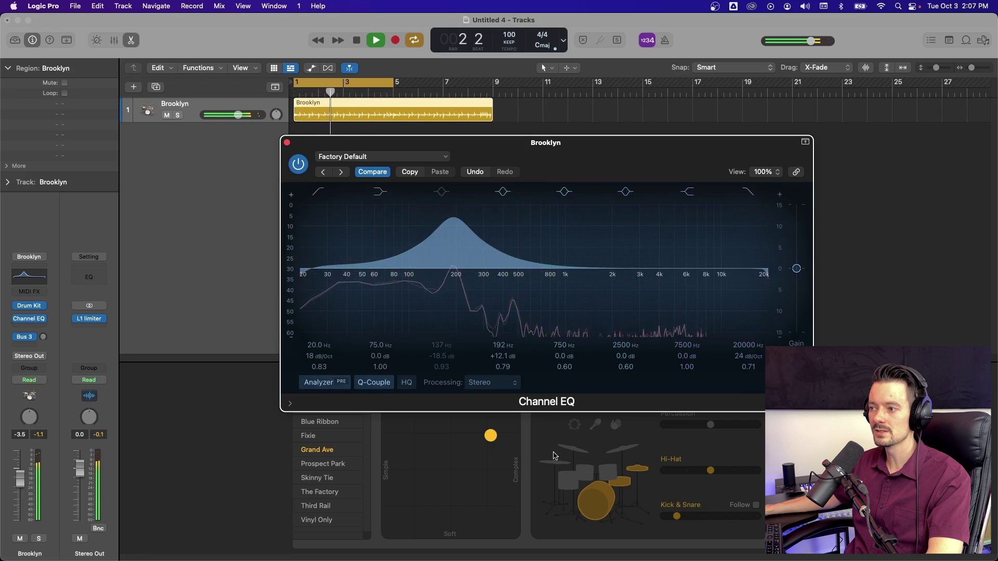
{"action": "left_click", "coordinate": [341, 383]}
{"action": "left_click", "coordinate": [341, 383]}
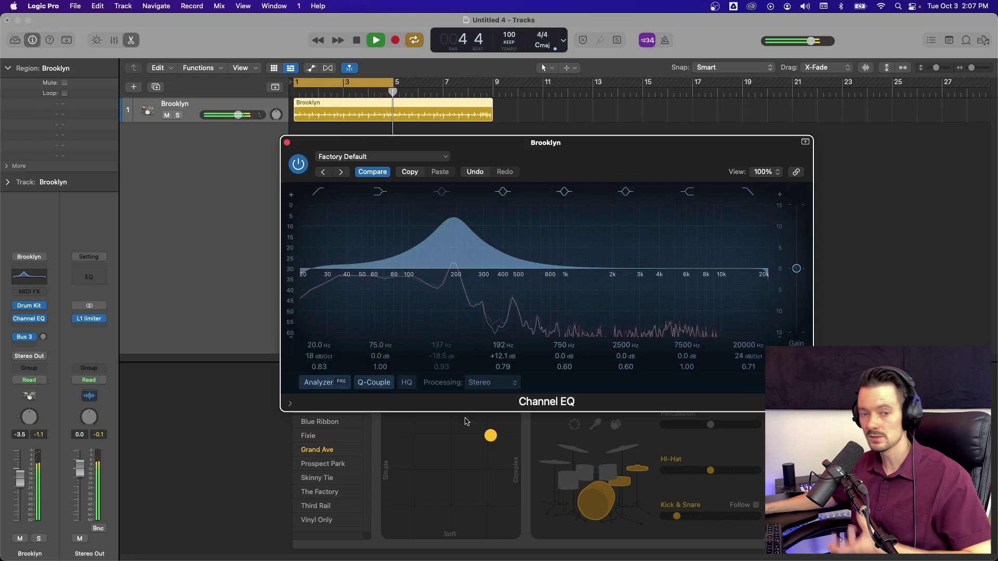
{"action": "left_click", "coordinate": [512, 190]}
{"action": "key", "text": "space"}
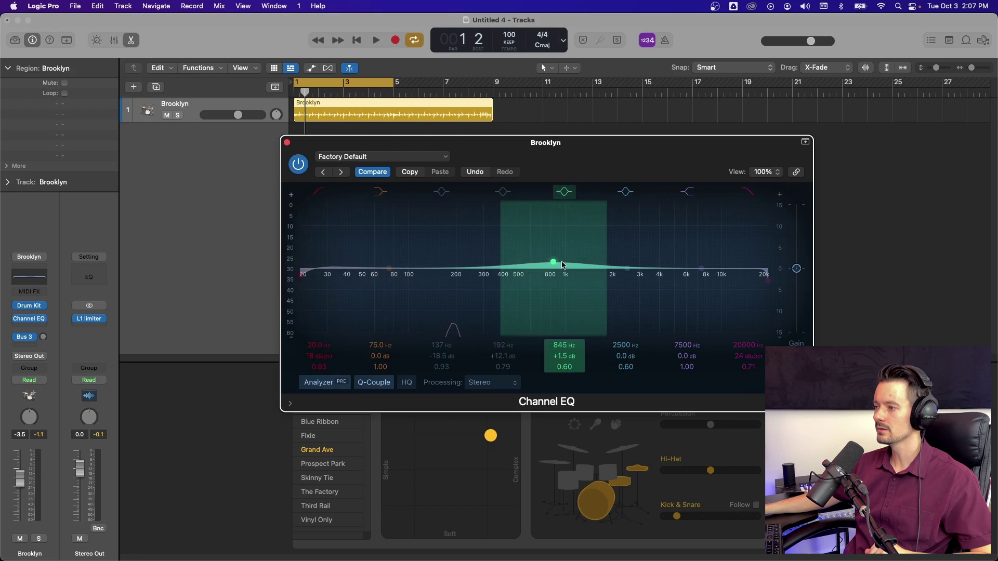
- Boost the 750 Hz band by about 9.7 dB into a wide peak at Q 0.60
{"action": "left_click_drag", "start_coordinate": [562, 265], "coordinate": [540, 235]}
{"action": "left_click", "coordinate": [539, 237], "text": "alt"}
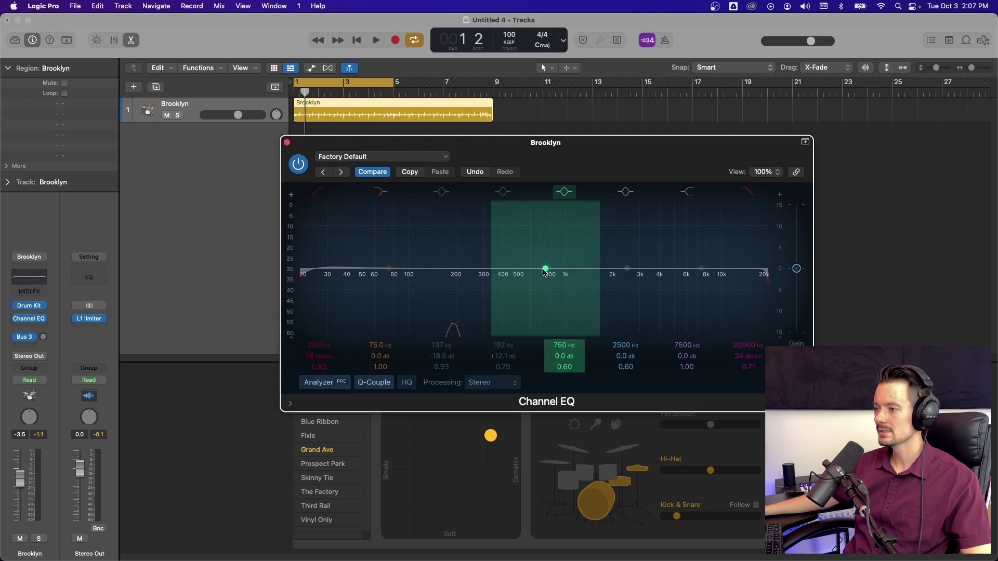
{"action": "left_click_drag", "start_coordinate": [570, 360], "coordinate": [570, 312]}
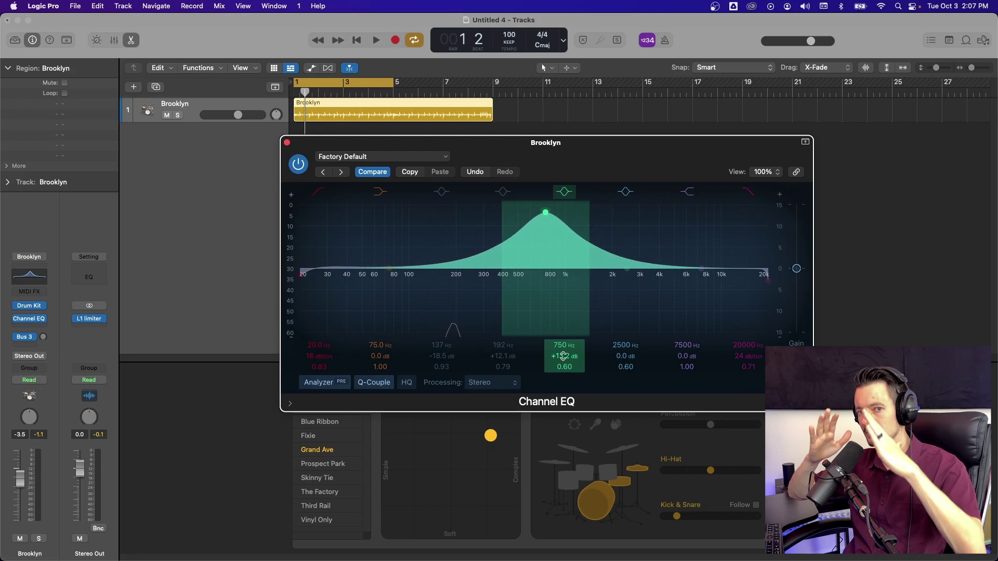
- Sweep the 750 Hz band through deep cuts and boosts, ending at +0.1 dB, Q 0.60
{"action": "left_click_drag", "start_coordinate": [564, 356], "coordinate": [564, 472]}
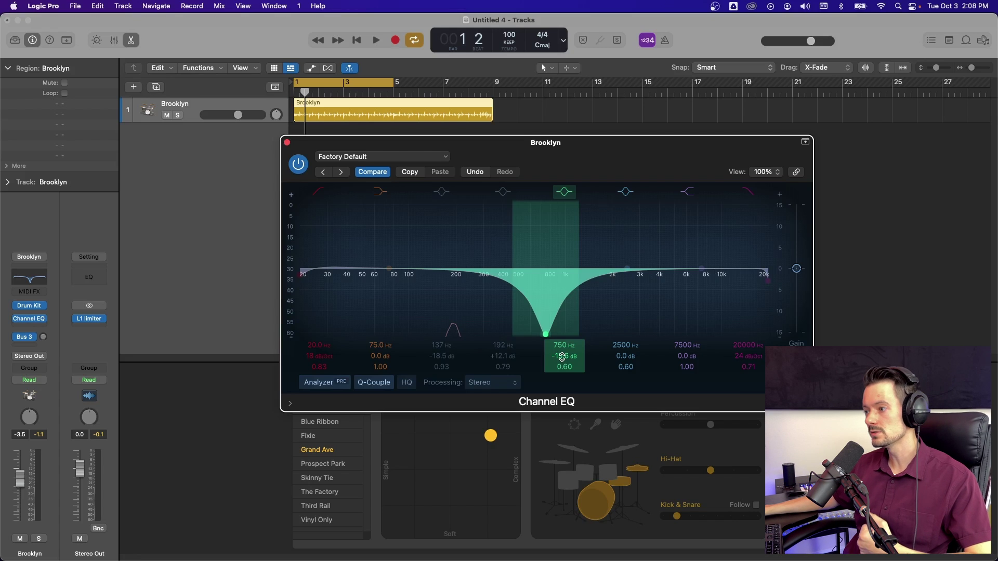
{"action": "left_click_drag", "start_coordinate": [567, 348], "coordinate": [567, 382]}
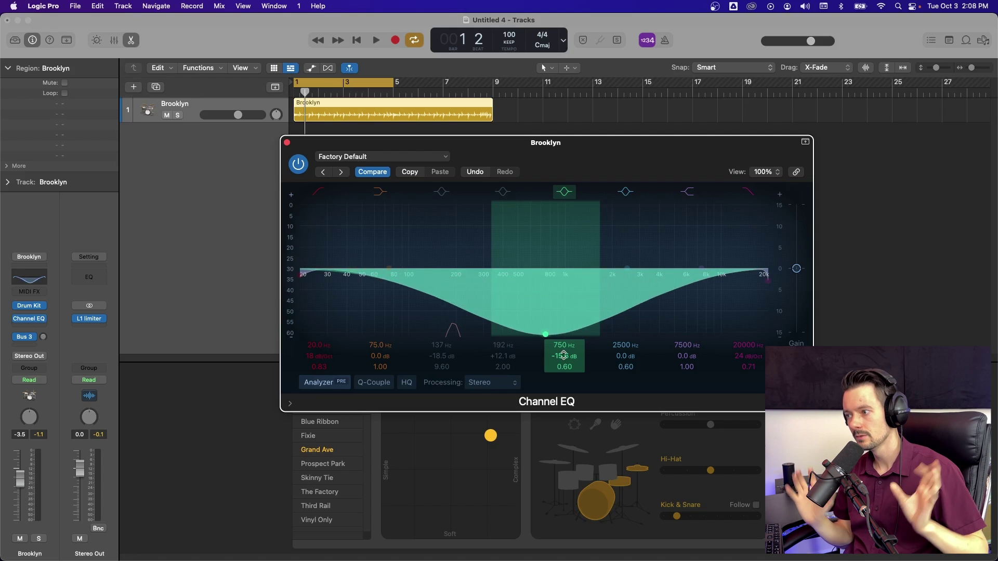
{"action": "left_click_drag", "start_coordinate": [564, 356], "coordinate": [564, 322]}
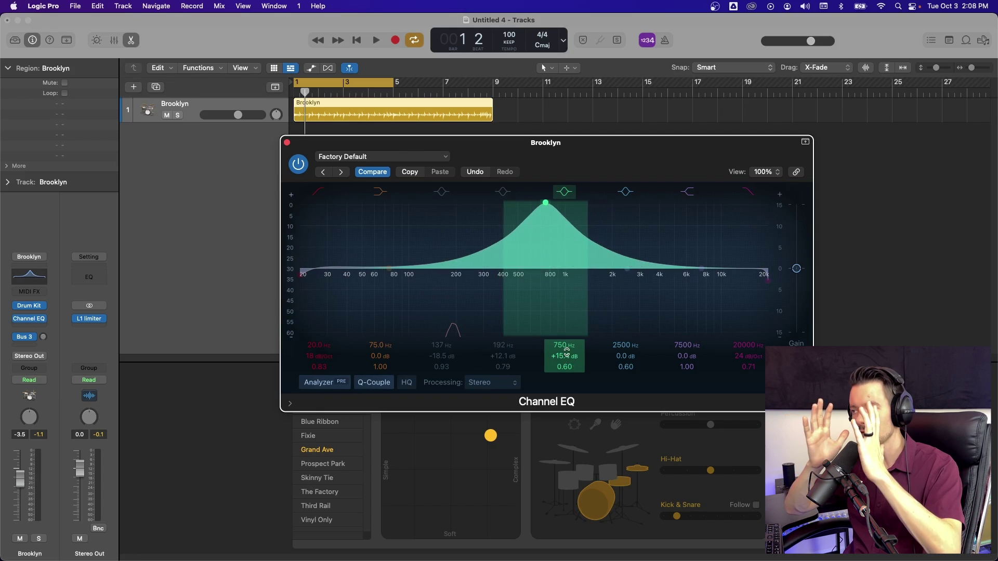
{"action": "left_click_drag", "start_coordinate": [564, 359], "coordinate": [564, 389]}
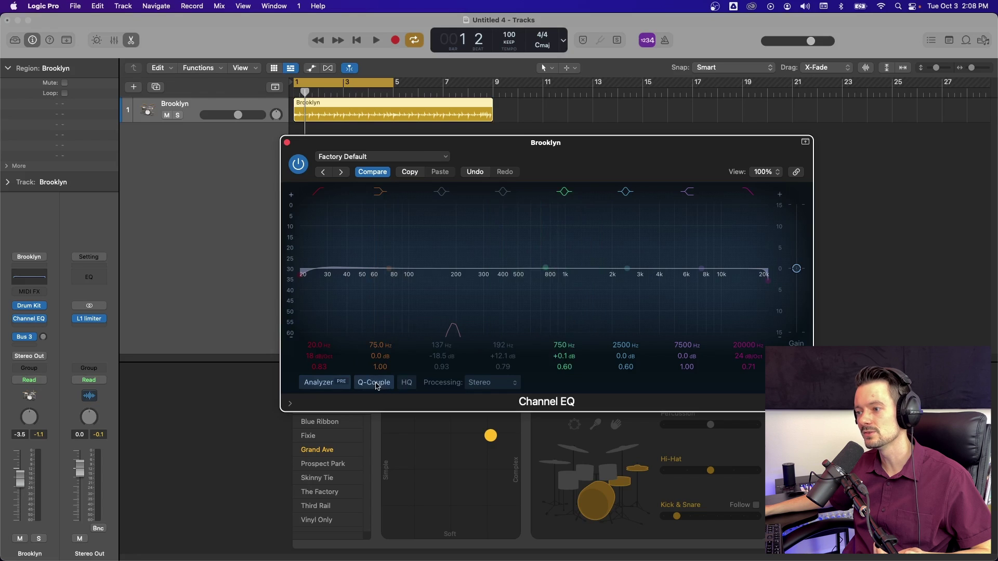
- Reset the 750 Hz band to 0 dB and raise a 5850 Hz high shelf by +13.4 dB
{"action": "left_click_drag", "start_coordinate": [544, 269], "coordinate": [546, 354]}
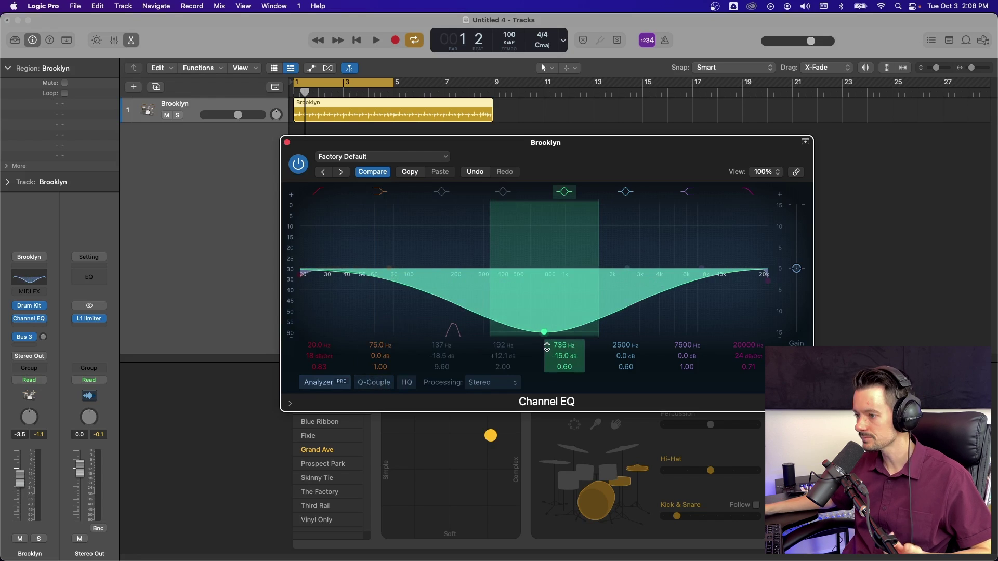
{"action": "left_click", "coordinate": [547, 346], "text": "alt"}
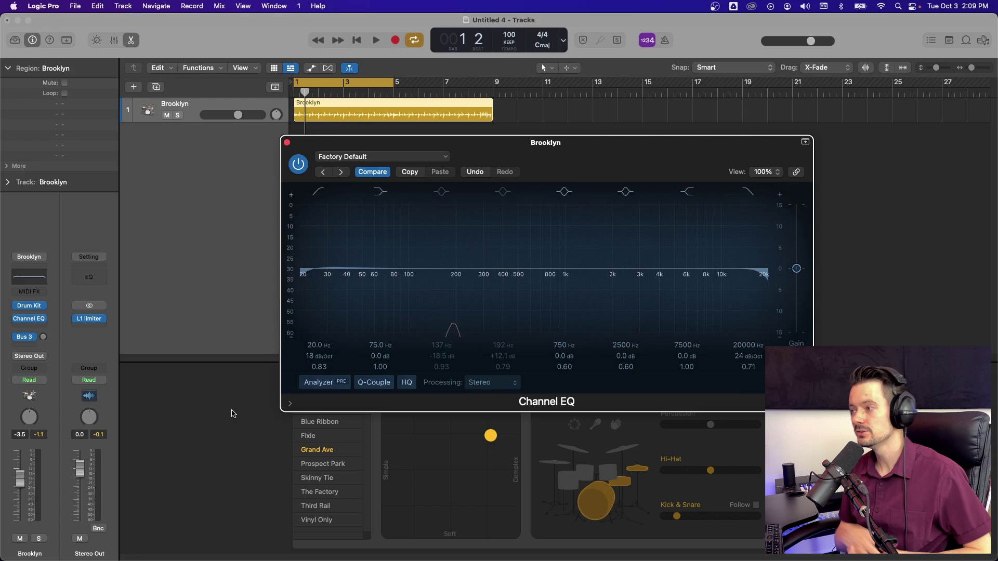
{"action": "left_click_drag", "start_coordinate": [717, 268], "coordinate": [644, 223]}
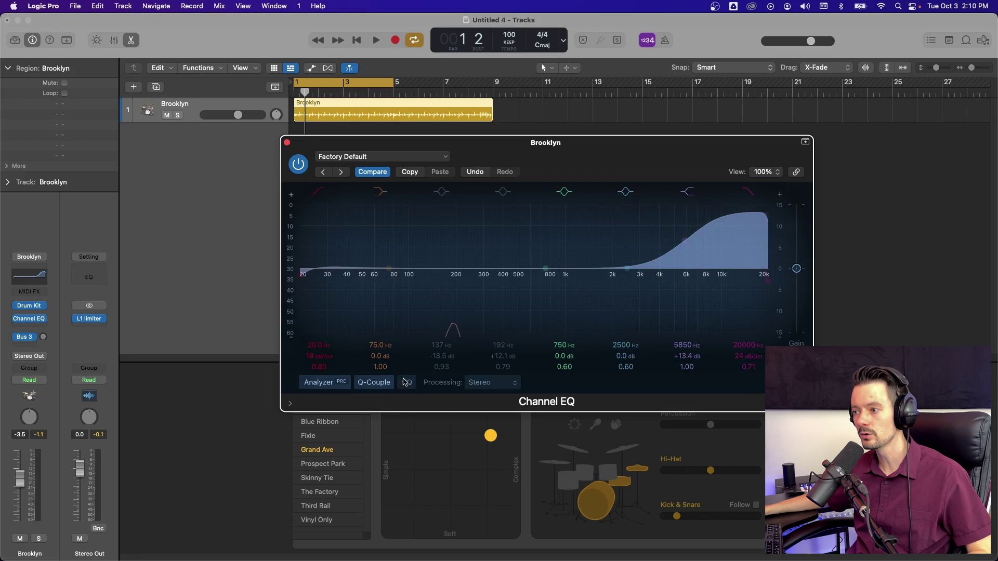
- Close the mono Channel EQ accidentally added on a new Audio 1 track and reopen the Brooklyn EQ
{"action": "left_click", "coordinate": [499, 384]}
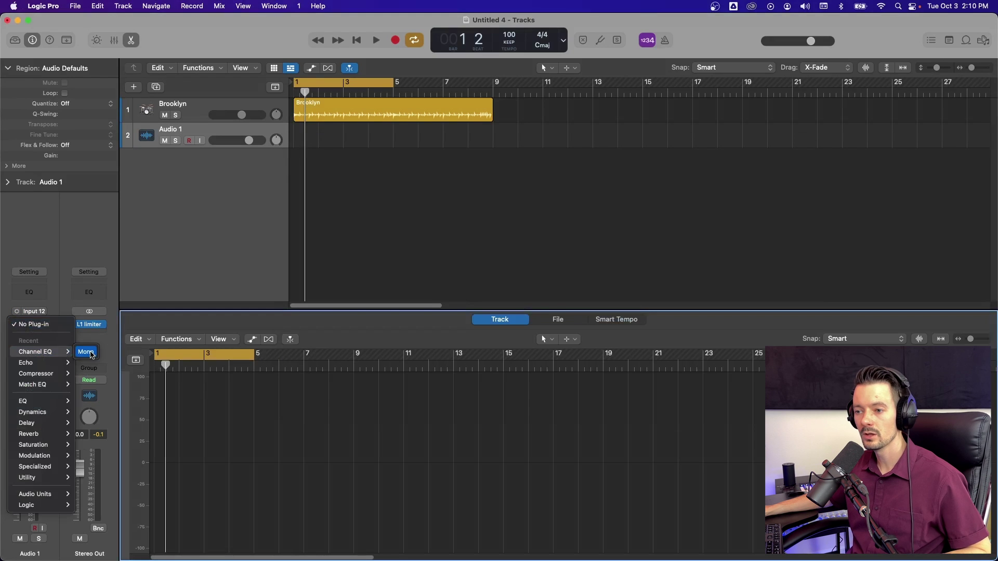
{"action": "left_click", "coordinate": [91, 355]}
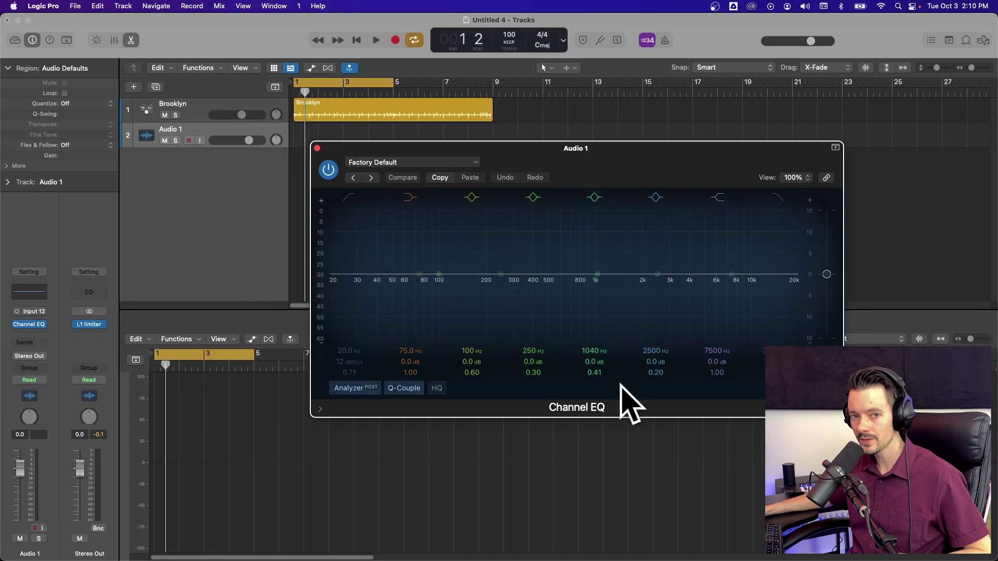
{"action": "left_click", "coordinate": [317, 150]}
{"action": "key", "text": "Up"}
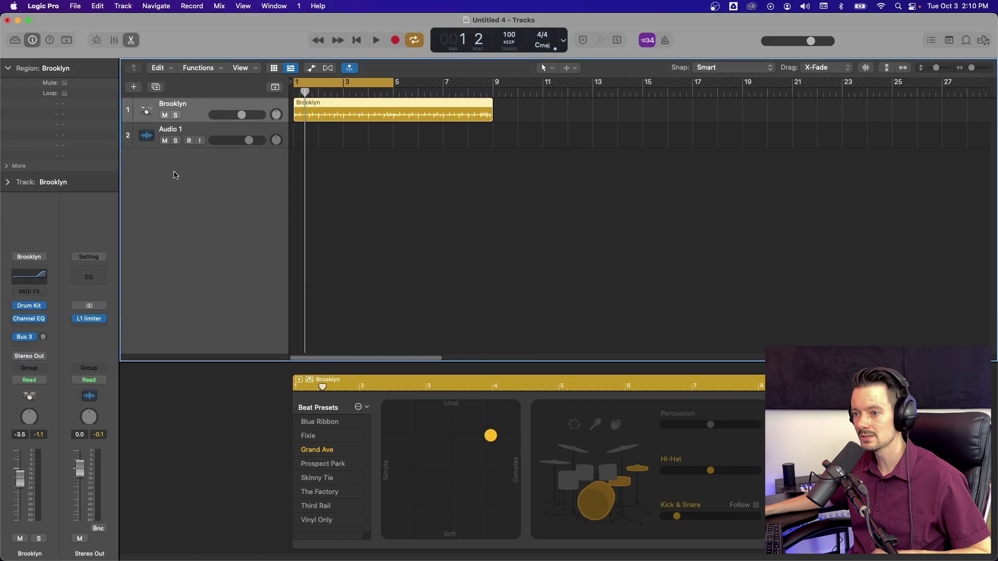
{"action": "left_click", "coordinate": [31, 320]}
- Set the Brooklyn Channel EQ's processing mode to Left Only
{"action": "left_click", "coordinate": [448, 361]}
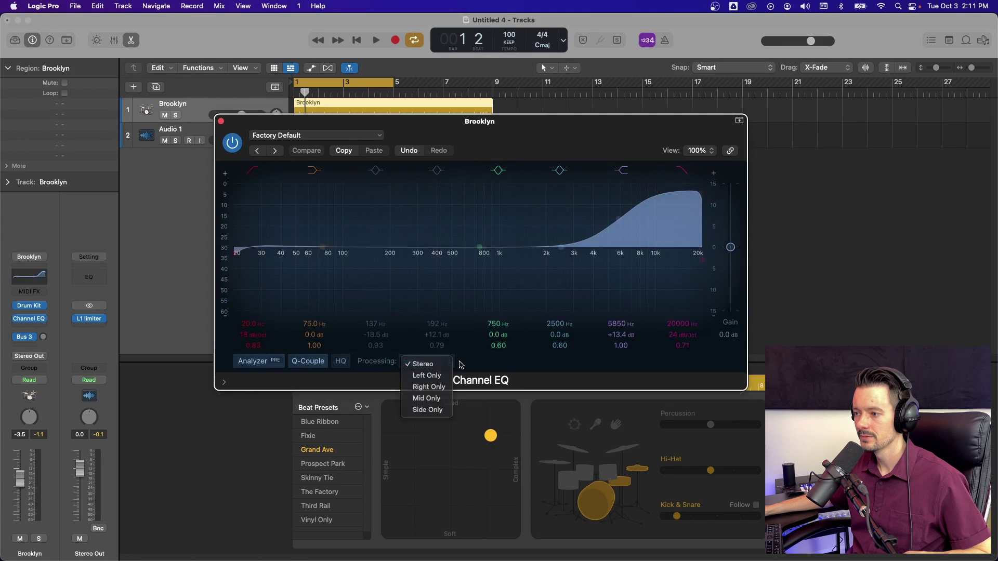
{"action": "left_click", "coordinate": [460, 364]}
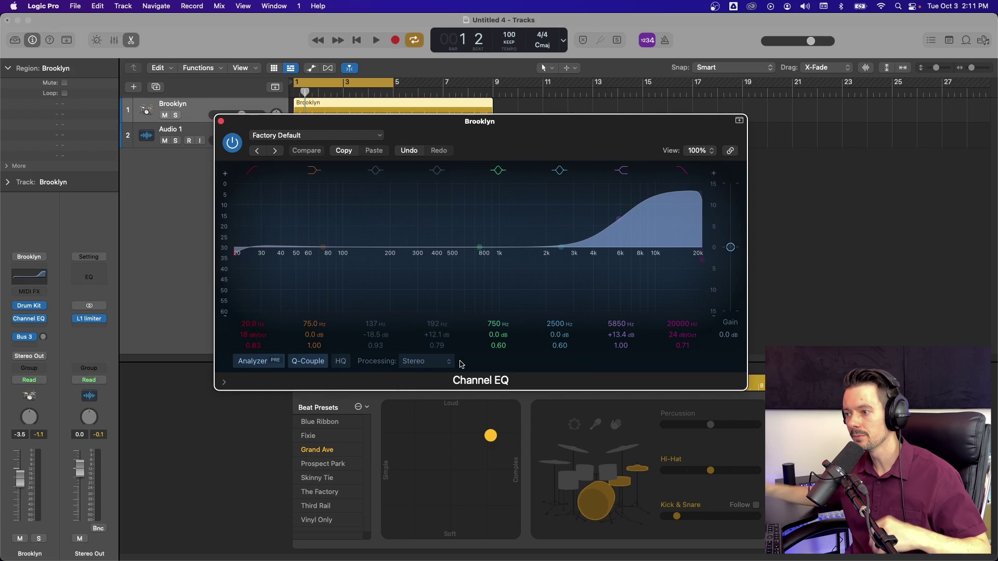
{"action": "left_click", "coordinate": [420, 362]}
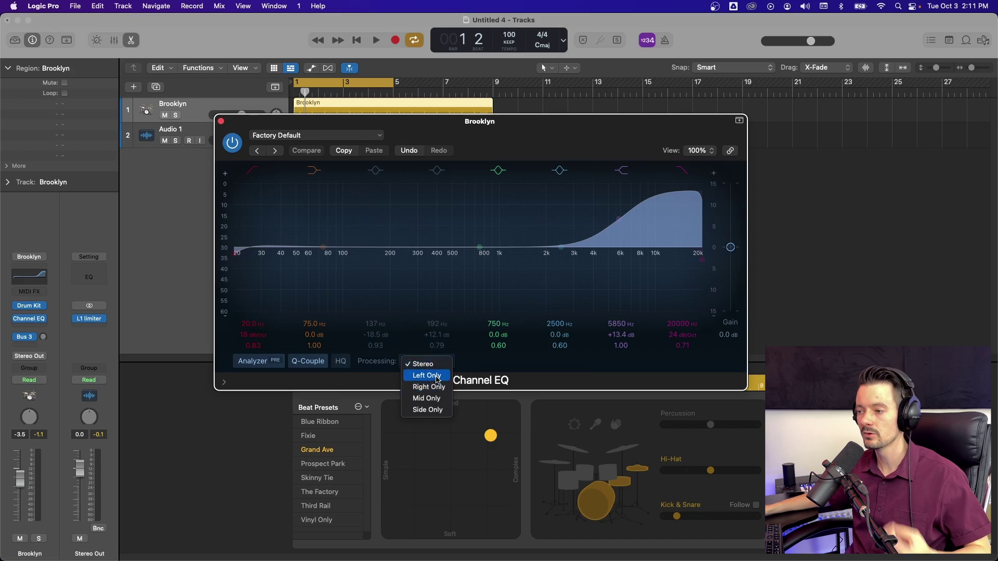
{"action": "left_click", "coordinate": [436, 376]}
{"action": "left_click", "coordinate": [621, 169]}
{"action": "left_click_drag", "start_coordinate": [620, 143], "coordinate": [680, 186]}
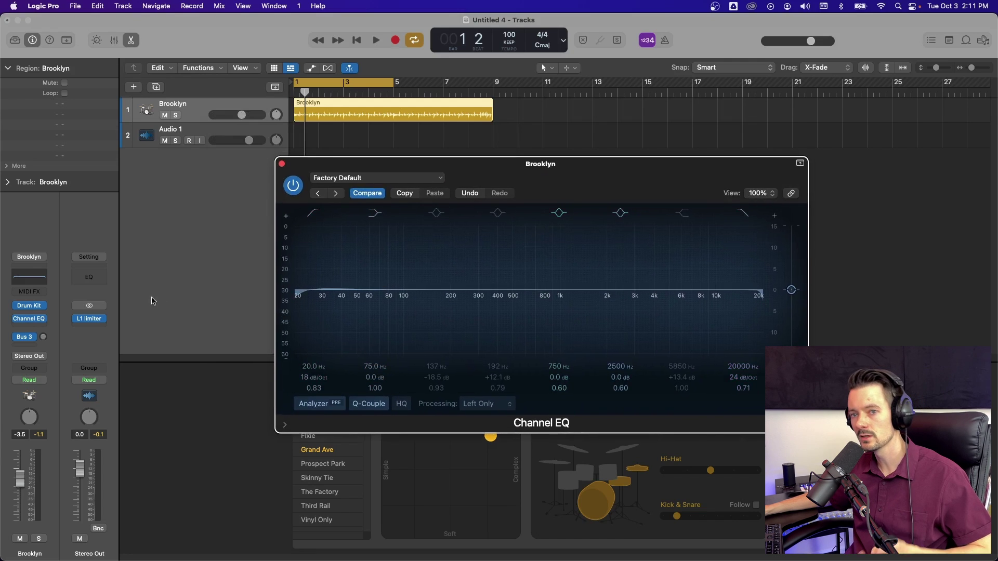
- During playback, set processing to Right Only and boost the right channel near 6000 Hz by +6.7 dB
{"action": "key", "text": "space"}
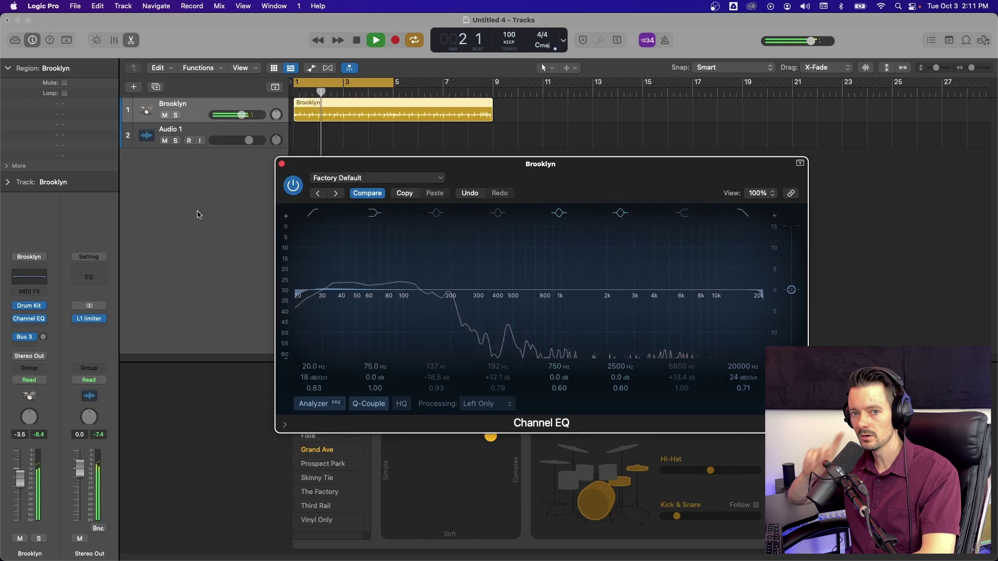
{"action": "left_click", "coordinate": [486, 404]}
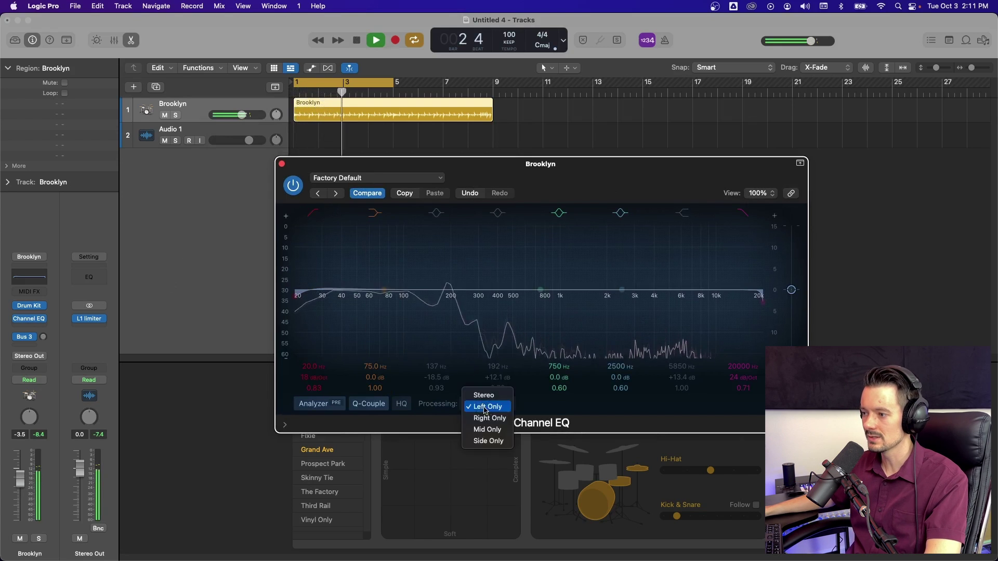
{"action": "left_click", "coordinate": [485, 414]}
{"action": "left_click_drag", "start_coordinate": [645, 286], "coordinate": [677, 264]}
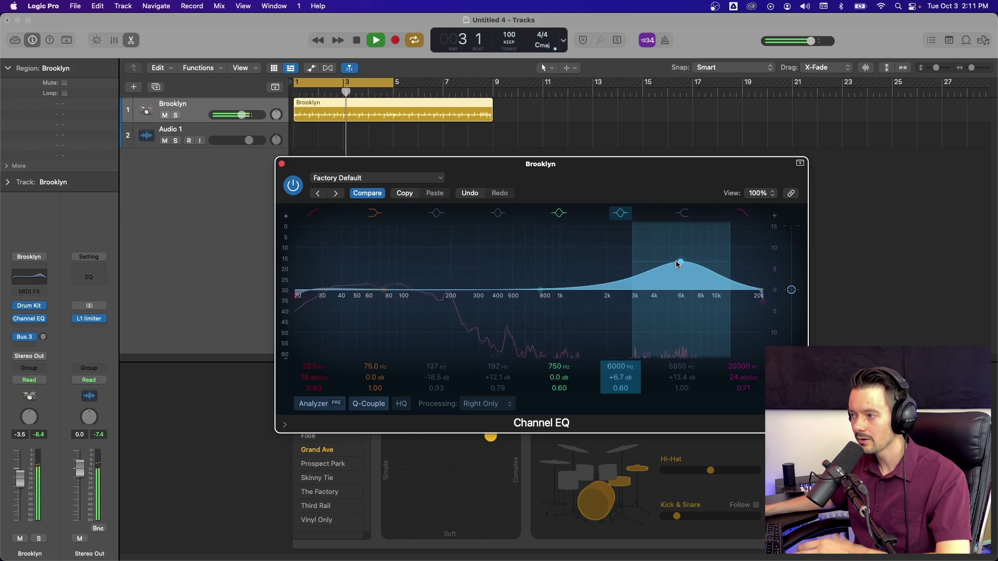
- Disable the 6000 Hz band and switch Processing to Mid Only
{"action": "key", "text": "space"}
{"action": "left_click", "coordinate": [620, 213]}
{"action": "left_click", "coordinate": [488, 403]}
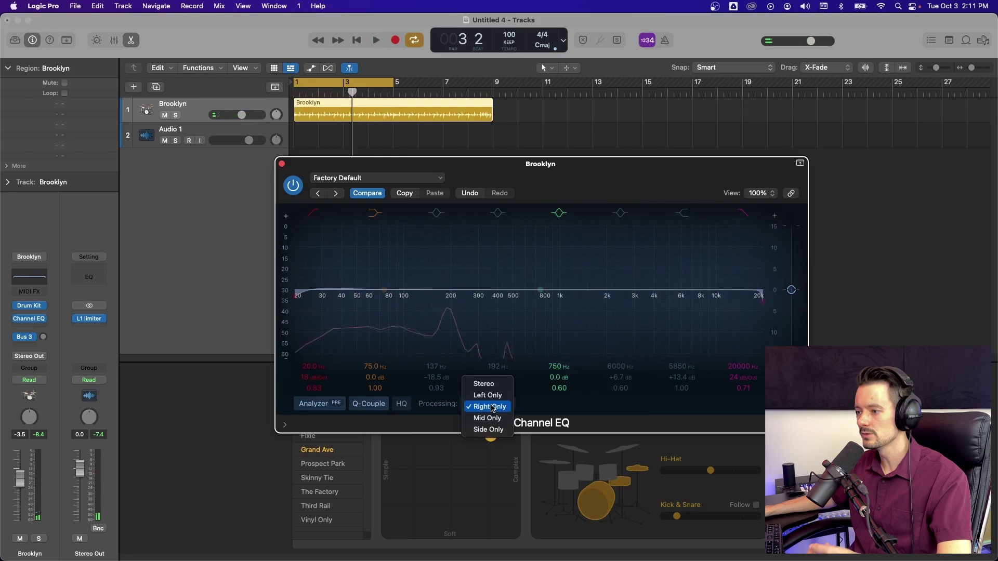
{"action": "left_click", "coordinate": [481, 414]}
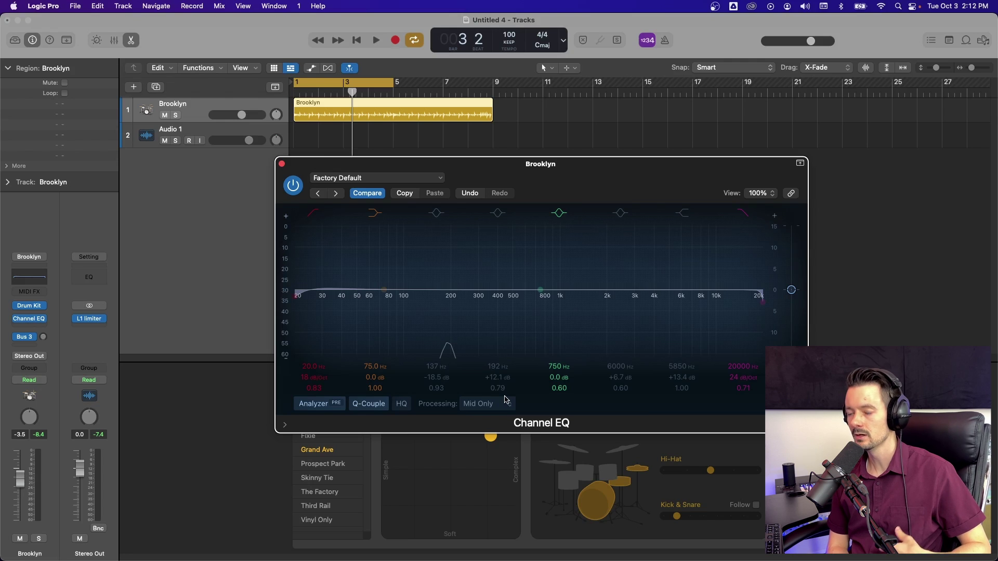
- Enable the 106 Hz low band and raise it to about +3.7 dB during playback
{"action": "left_click", "coordinate": [407, 288]}
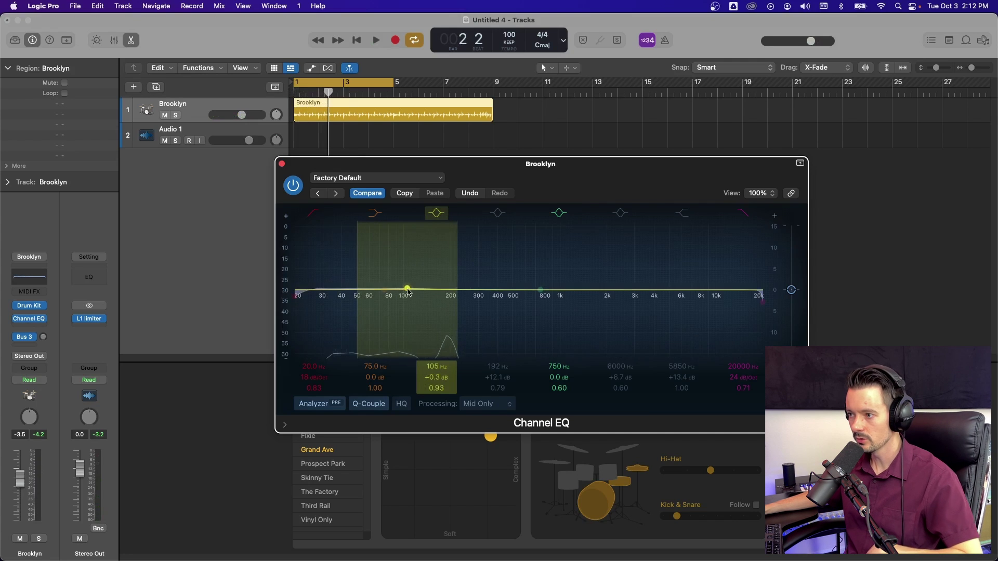
{"action": "left_click_drag", "start_coordinate": [407, 287], "coordinate": [409, 285]}
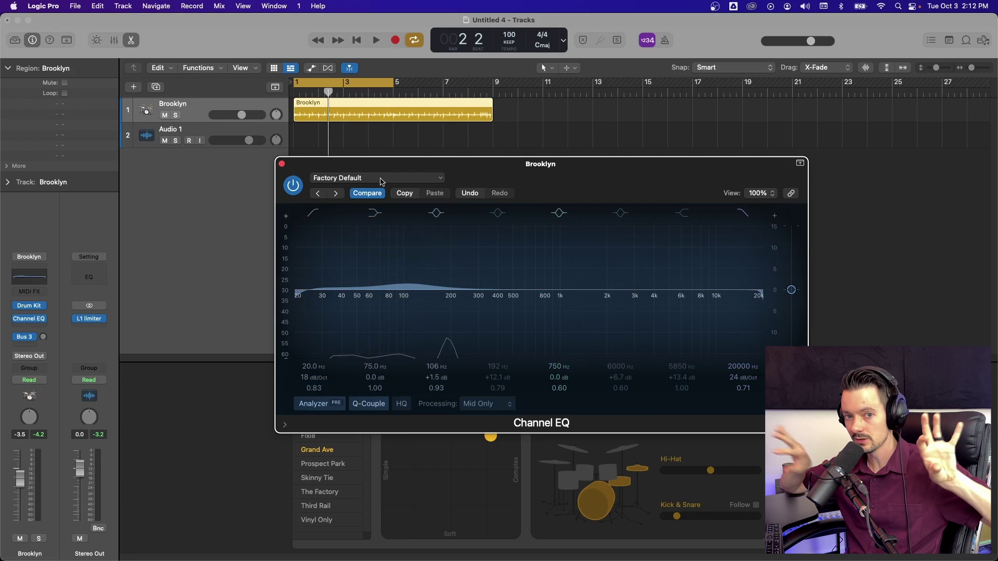
{"action": "key", "text": "space"}
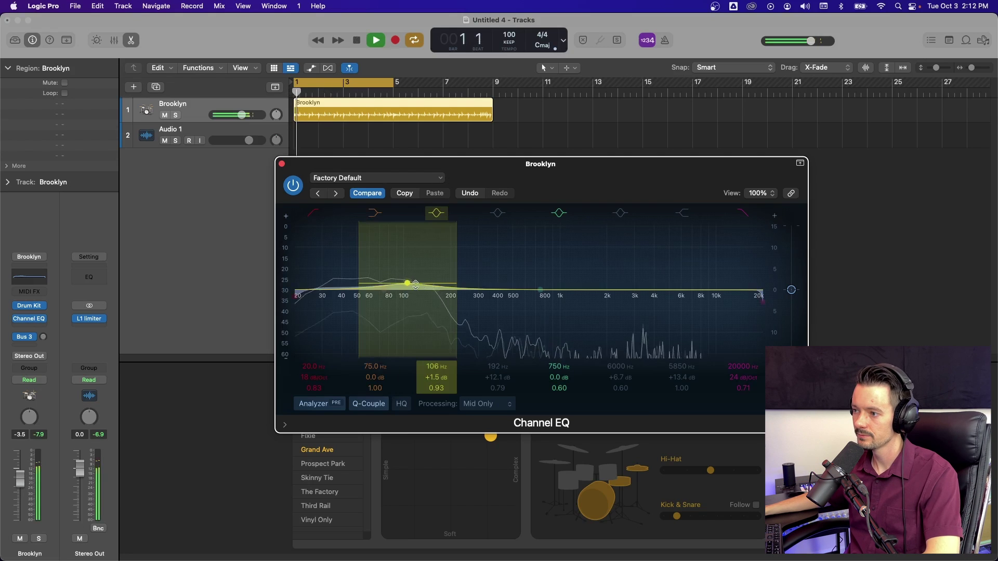
{"action": "left_click_drag", "start_coordinate": [409, 285], "coordinate": [370, 233]}
- Set Processing back to Stereo and make a wide +11.3 dB peak at about 3120 Hz
{"action": "left_click", "coordinate": [507, 404]}
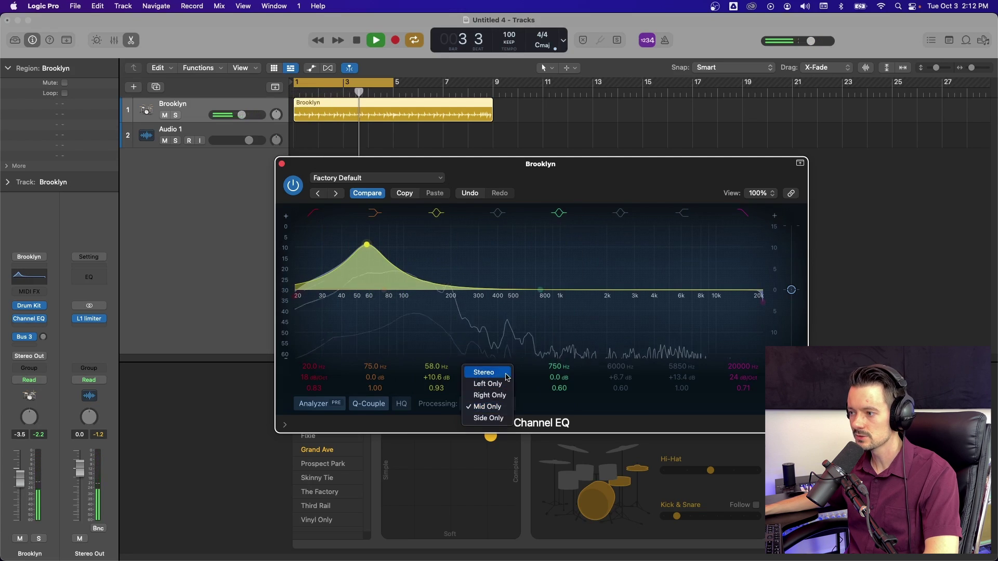
{"action": "left_click", "coordinate": [507, 372]}
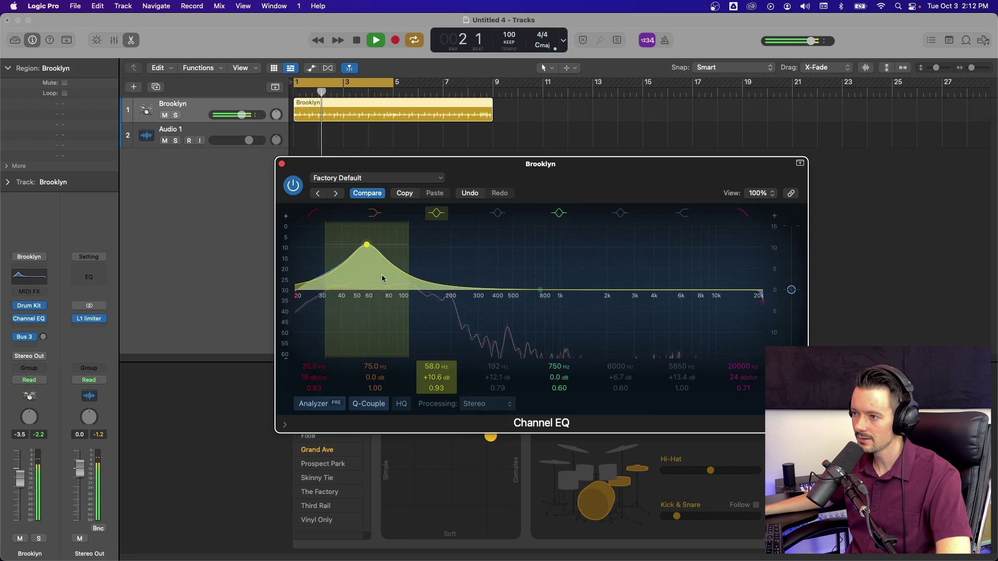
{"action": "left_click_drag", "start_coordinate": [366, 247], "coordinate": [635, 263]}
{"action": "left_click_drag", "start_coordinate": [437, 388], "coordinate": [444, 386]}
{"action": "left_click_drag", "start_coordinate": [636, 259], "coordinate": [637, 240]}
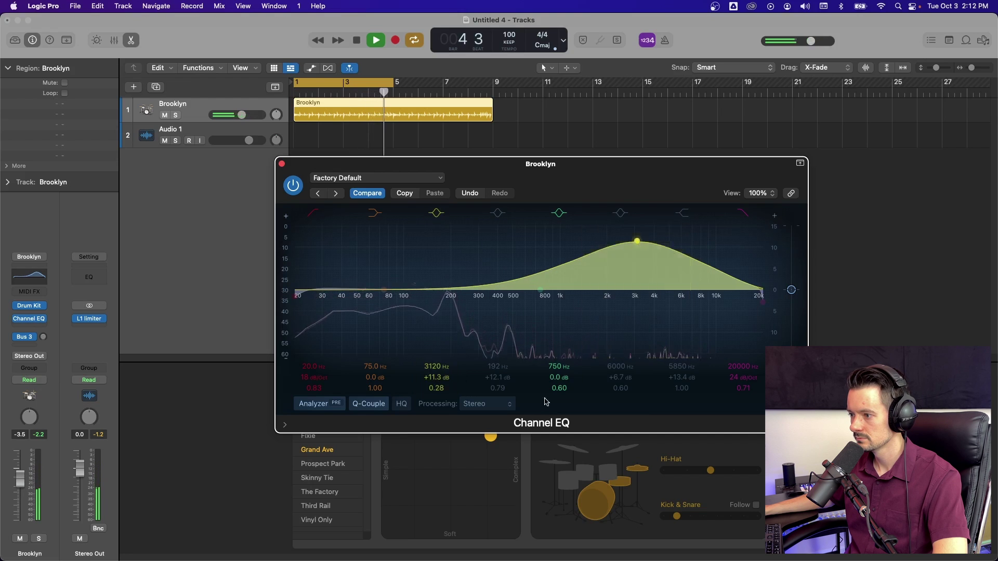
- Compare Mid Only and Side Only processing, then return to Stereo
{"action": "left_click", "coordinate": [486, 404]}
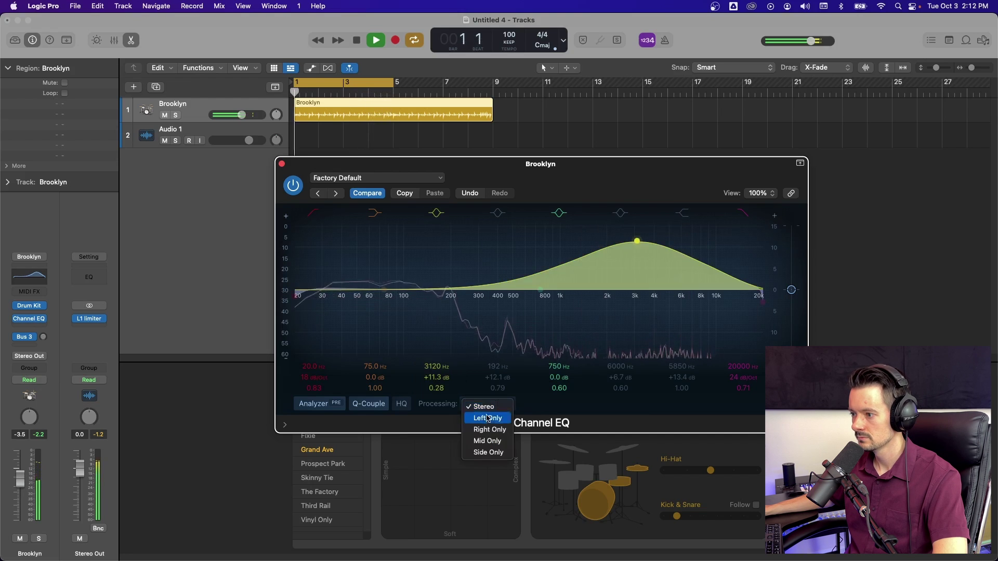
{"action": "left_click", "coordinate": [488, 441]}
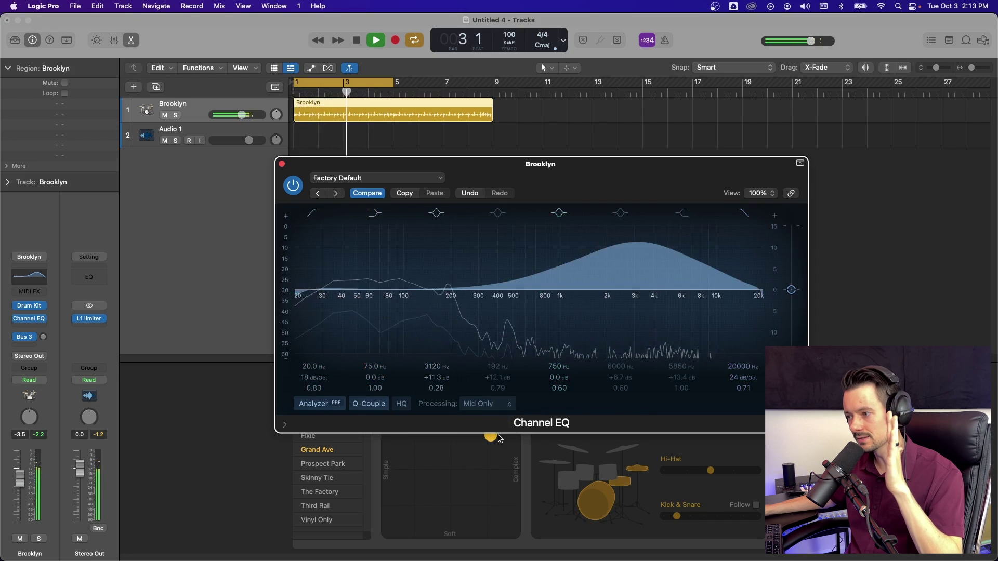
{"action": "left_click", "coordinate": [487, 405]}
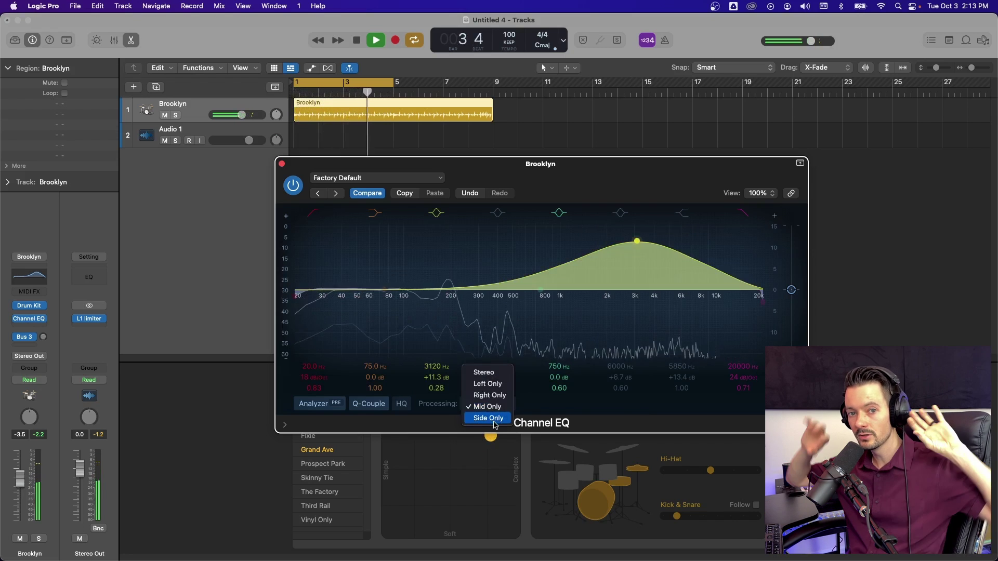
{"action": "left_click", "coordinate": [494, 424]}
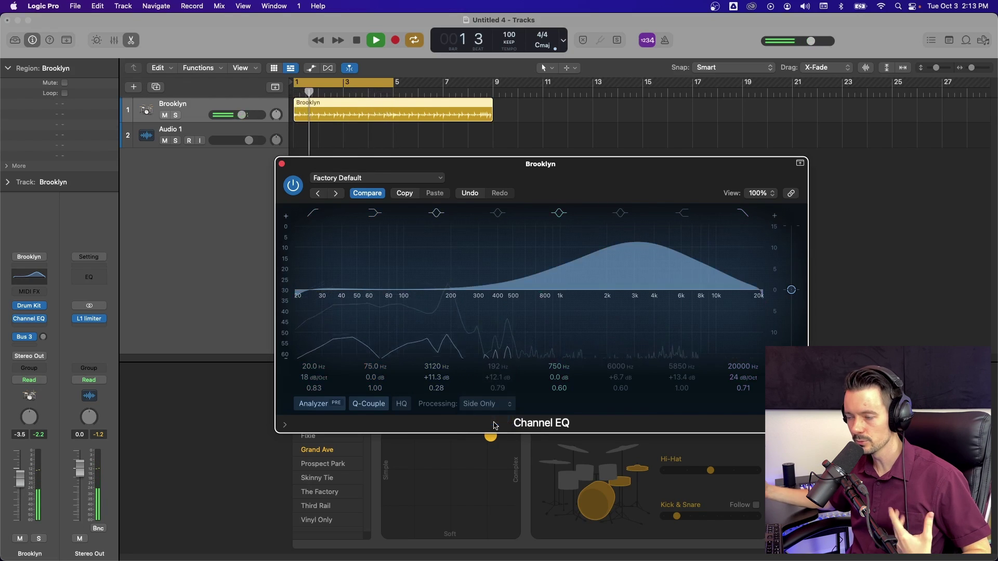
{"action": "left_click", "coordinate": [495, 407]}
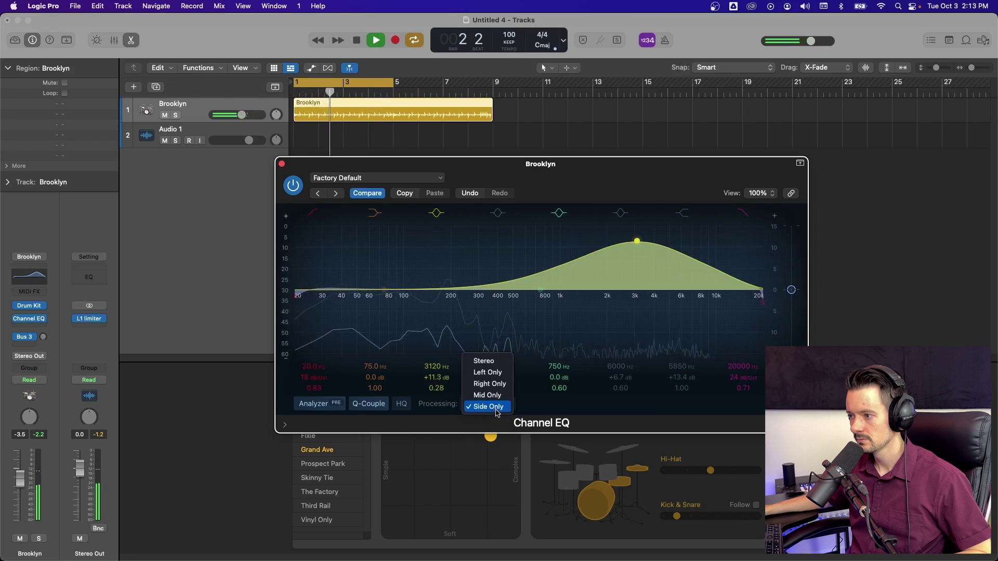
{"action": "left_click", "coordinate": [493, 398]}
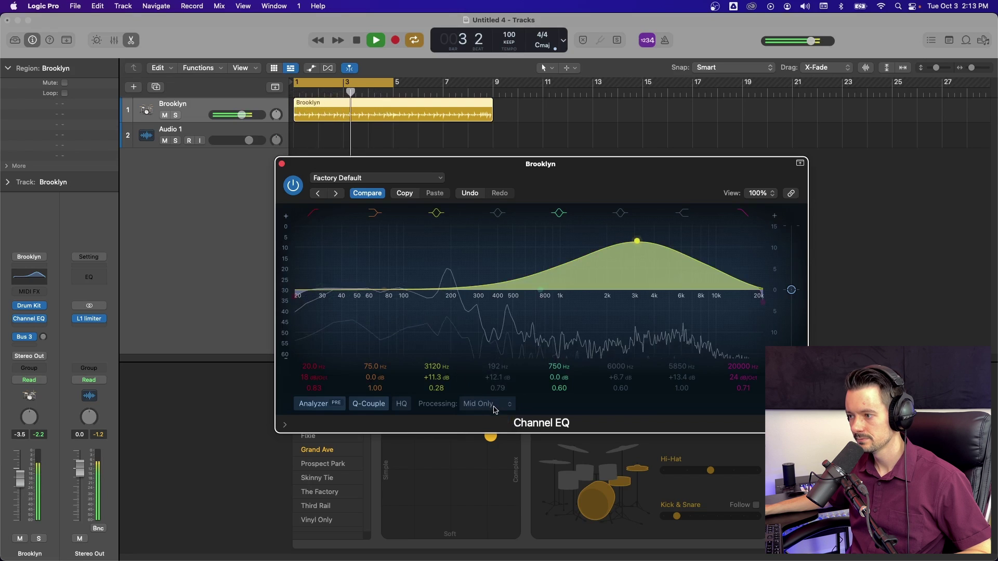
{"action": "left_click", "coordinate": [492, 405]}
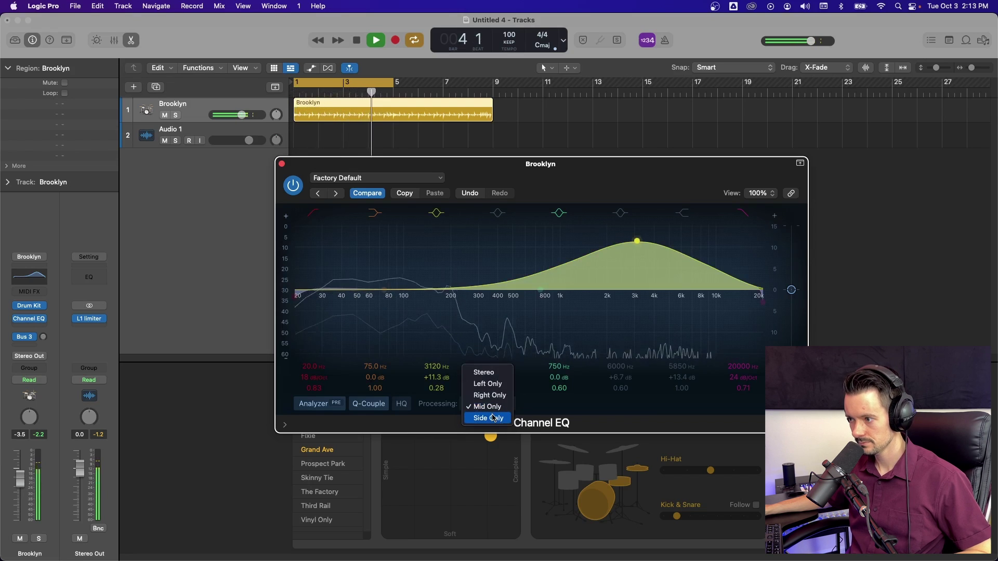
{"action": "left_click", "coordinate": [490, 420]}
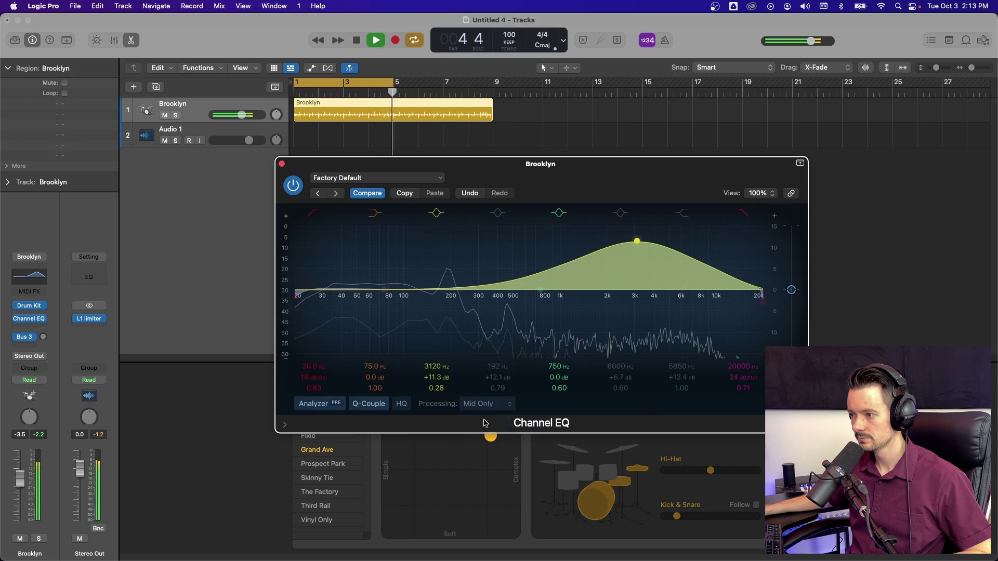
{"action": "left_click", "coordinate": [488, 404]}
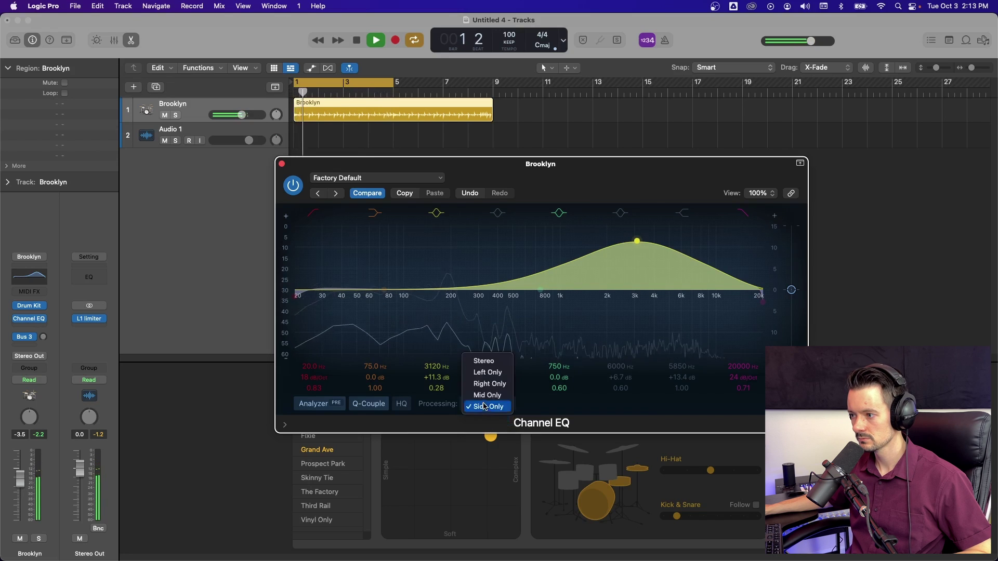
{"action": "left_click", "coordinate": [486, 365]}
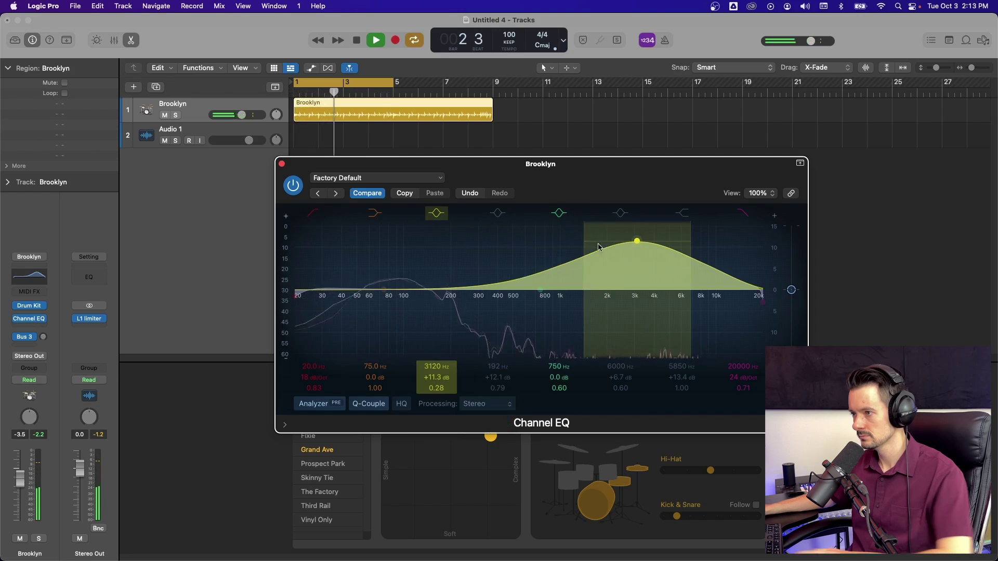
- Reset the high boost band to flat and move the EQ window up and left
{"action": "key", "text": "space"}
{"action": "left_click", "coordinate": [639, 248], "text": "alt"}
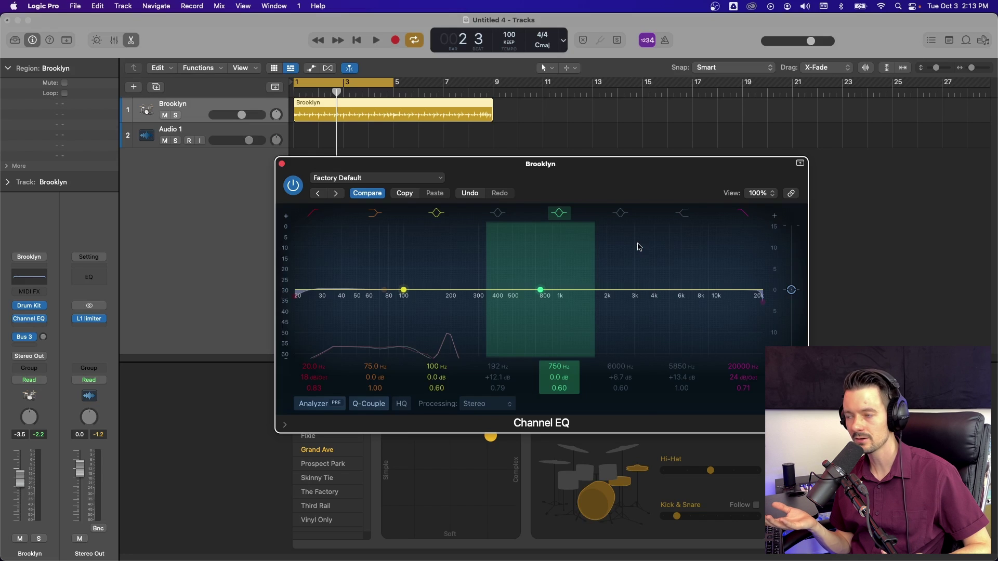
{"action": "left_click_drag", "start_coordinate": [564, 178], "coordinate": [539, 125]}
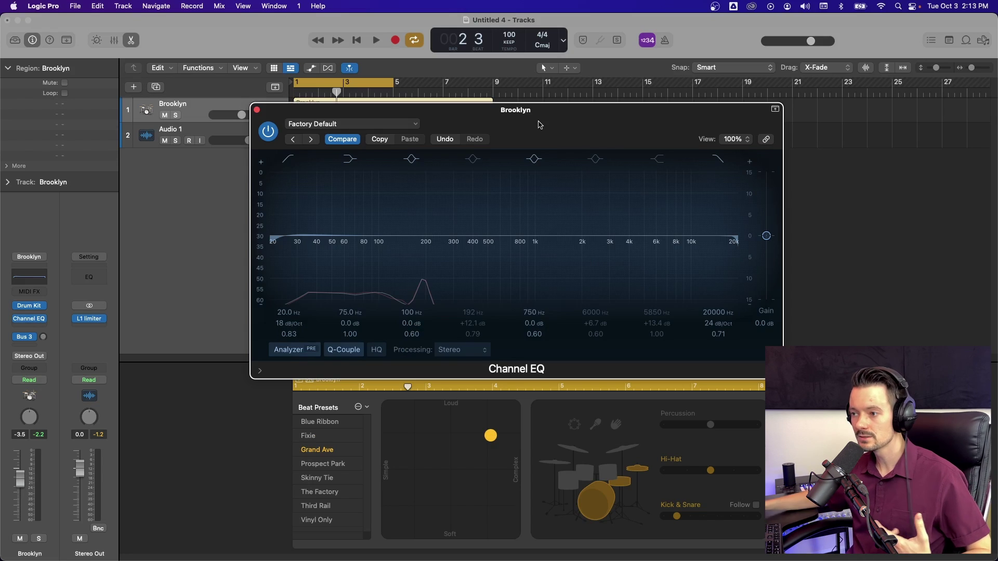
{"action": "left_click", "coordinate": [261, 373]}
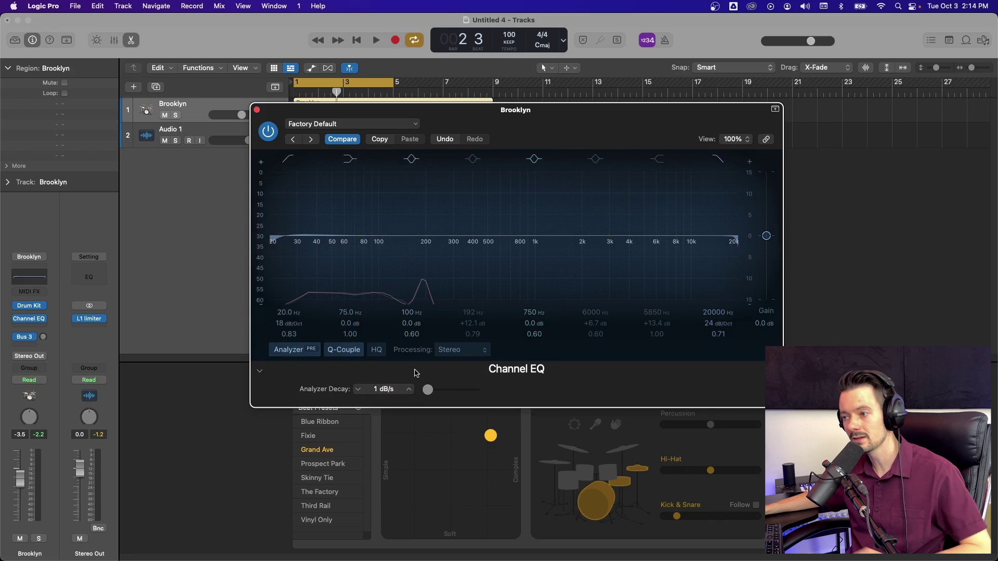
{"action": "key", "text": "space"}
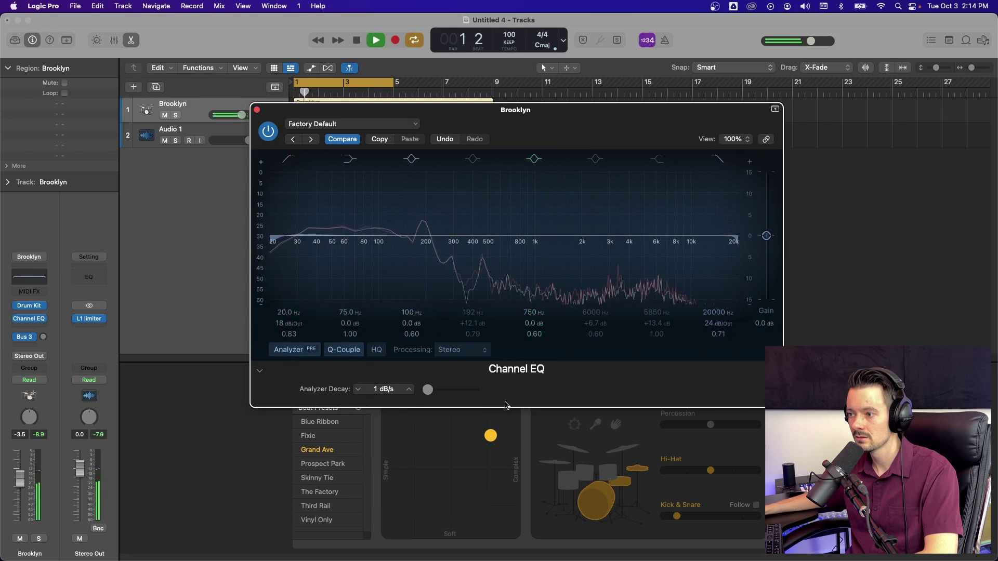
{"action": "left_click_drag", "start_coordinate": [428, 389], "coordinate": [474, 397]}
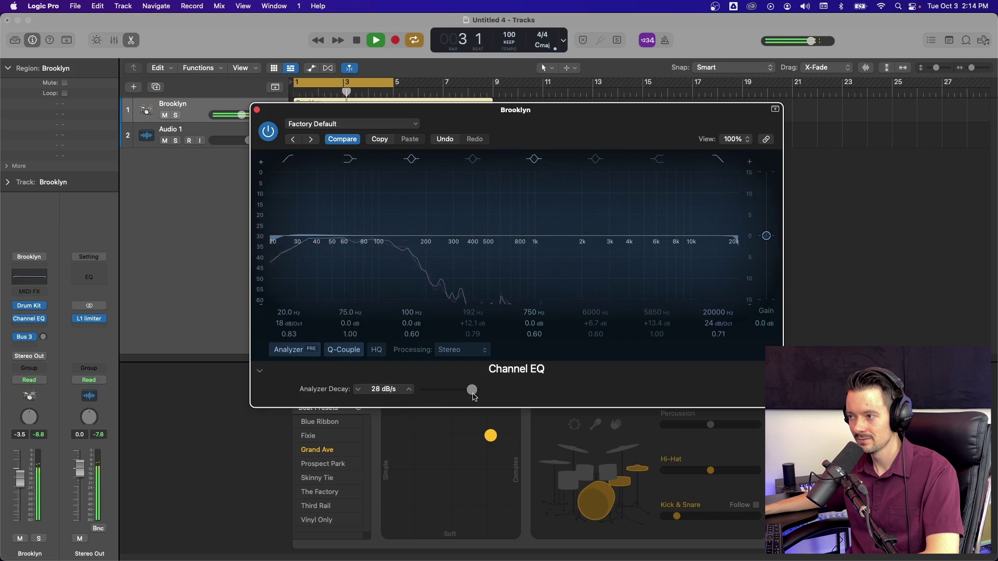
{"action": "left_click", "coordinate": [474, 397]}
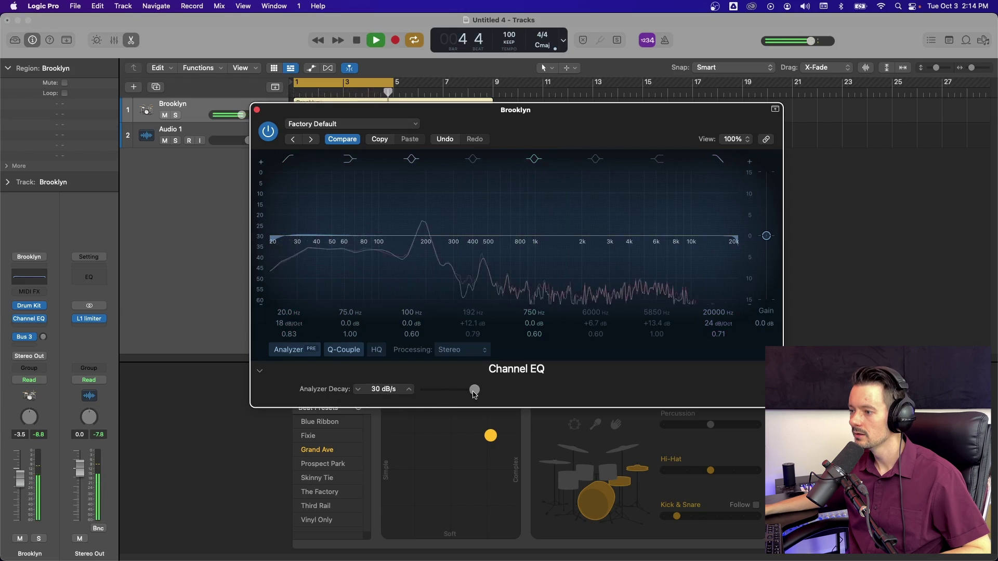
{"action": "left_click_drag", "start_coordinate": [473, 394], "coordinate": [429, 396]}
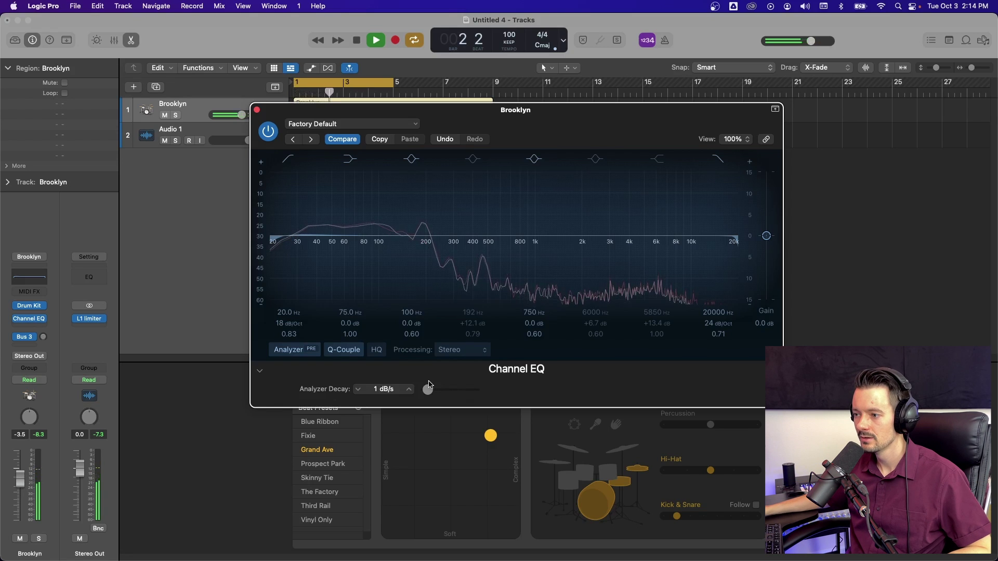
{"action": "key", "text": "space"}
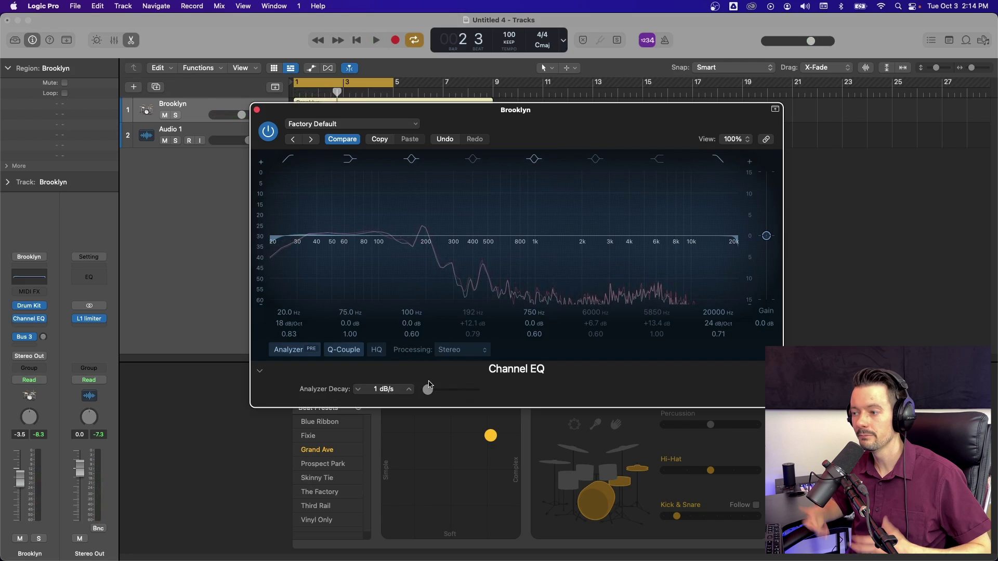
{"action": "left_click", "coordinate": [261, 374]}
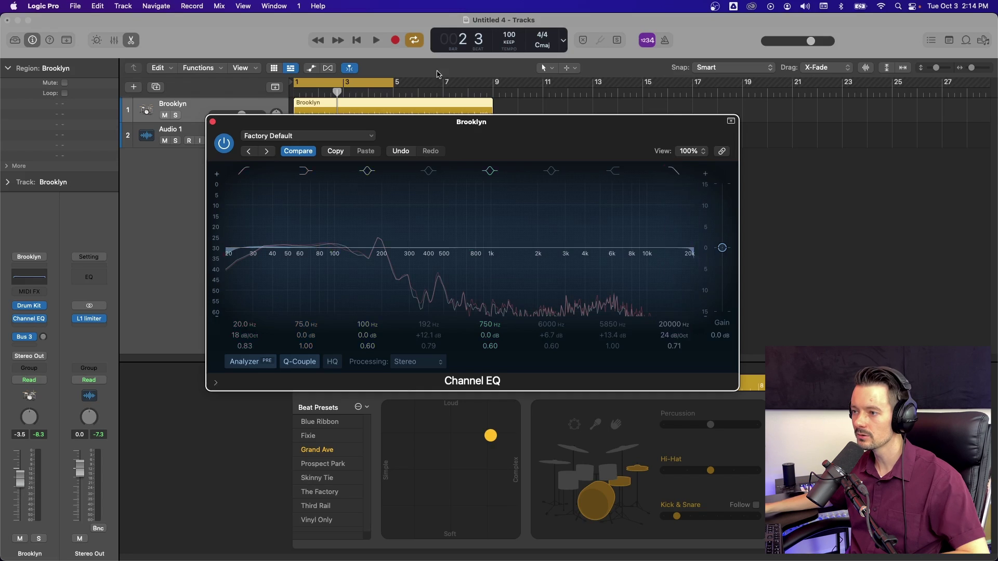
- Boost 71.5 Hz by +9 dB and 3880 Hz by +10 dB, A/B comparing against bypass
{"action": "left_click_drag", "start_coordinate": [343, 225], "coordinate": [320, 186]}
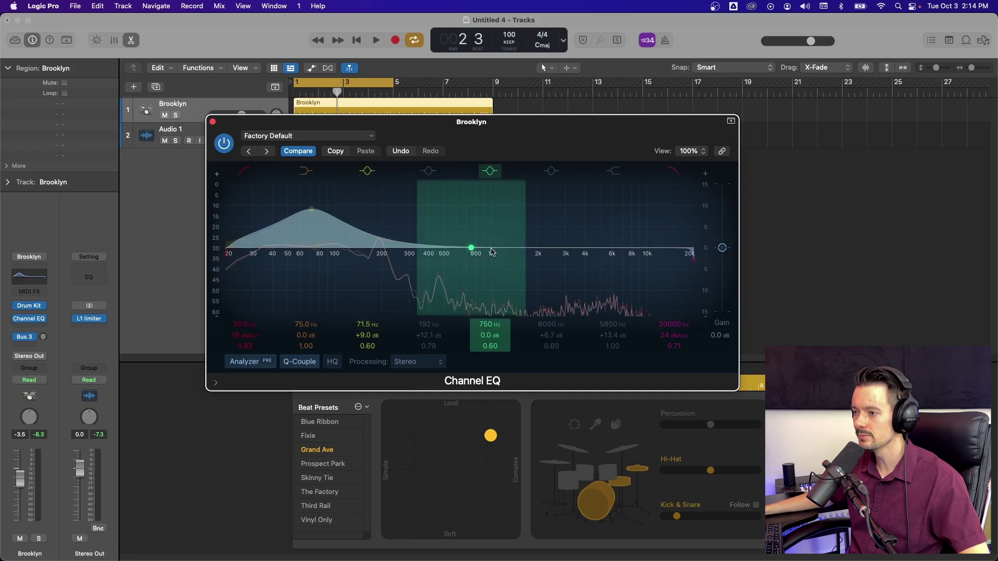
{"action": "left_click_drag", "start_coordinate": [491, 252], "coordinate": [603, 209]}
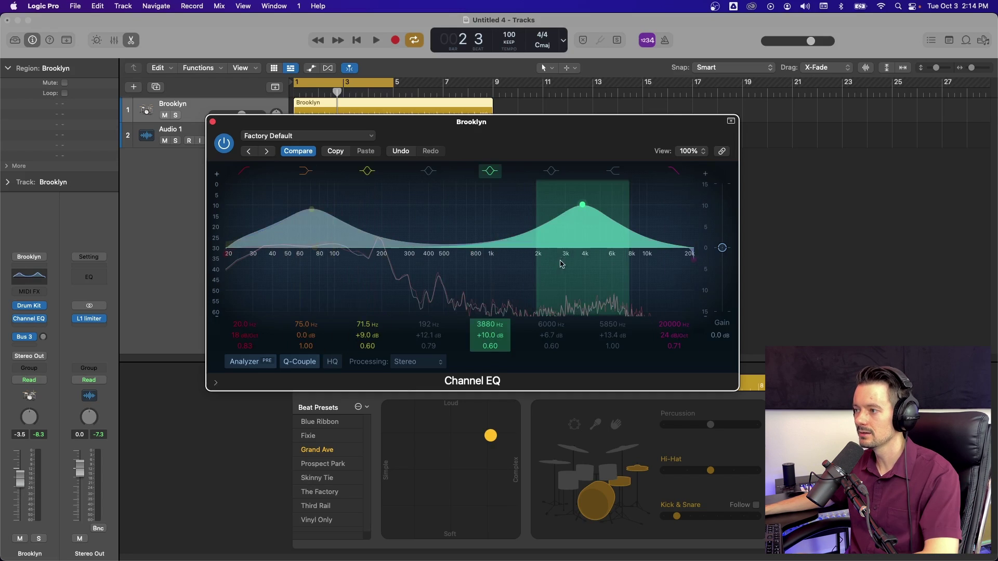
{"action": "left_click", "coordinate": [225, 146]}
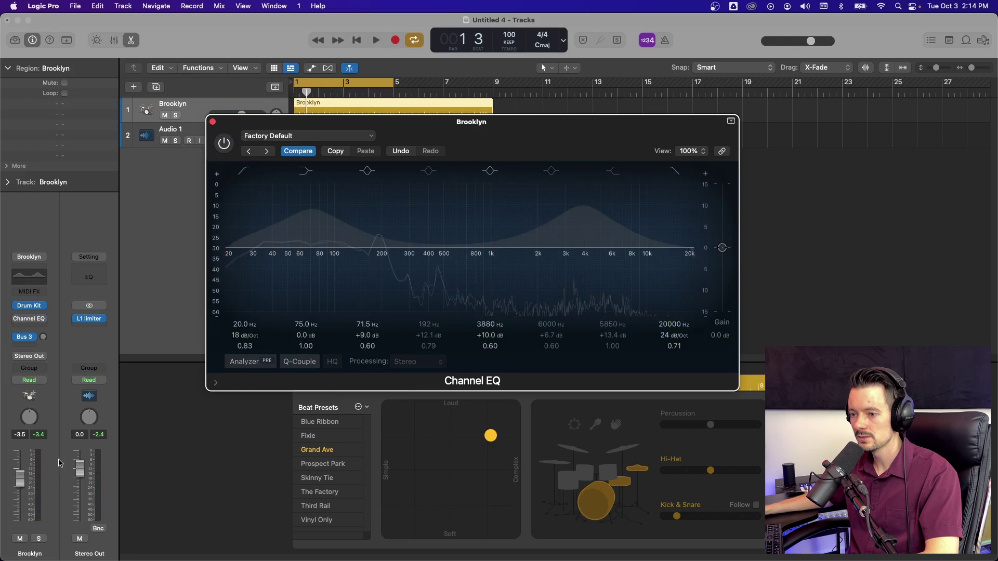
{"action": "key", "text": "space"}
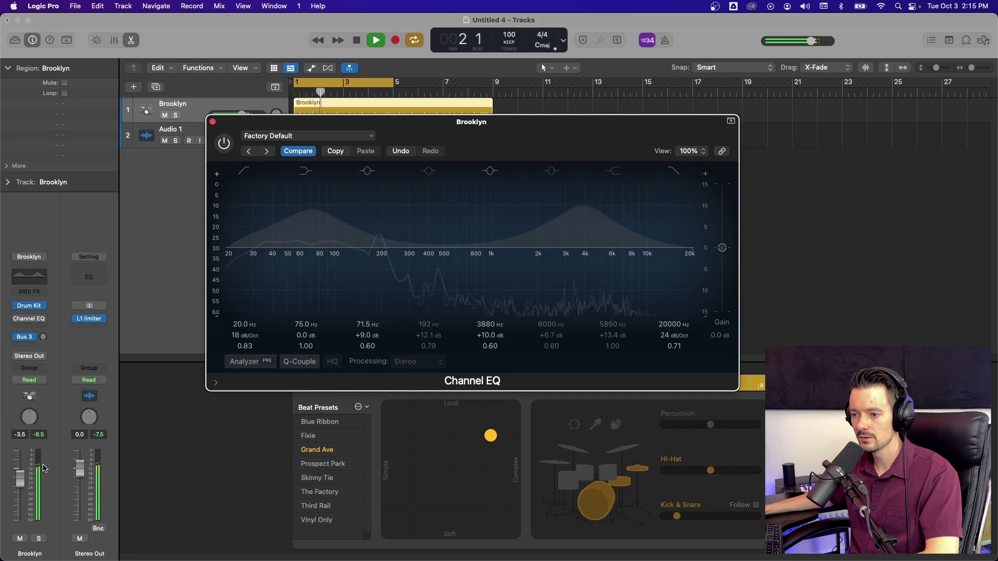
{"action": "left_click", "coordinate": [225, 143]}
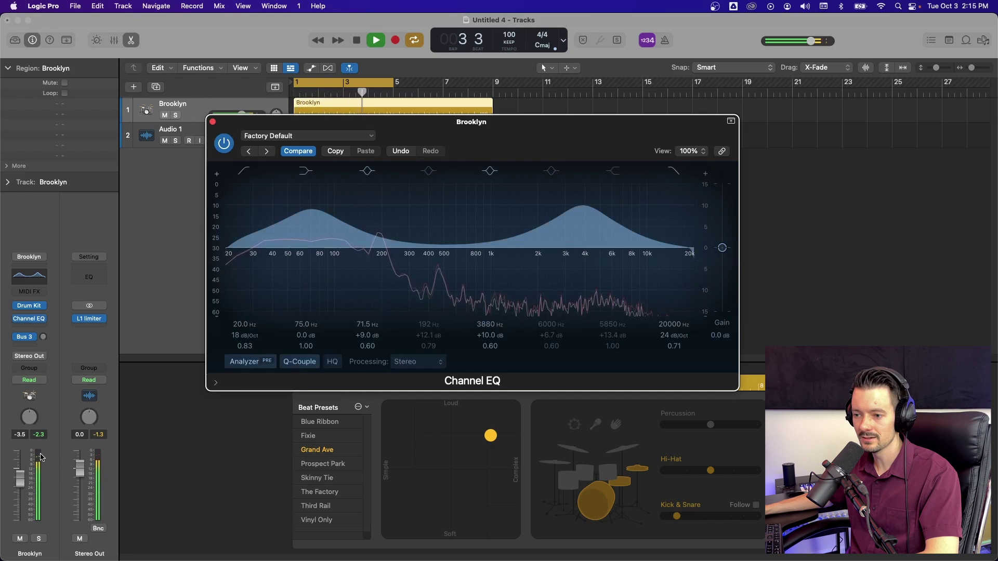
{"action": "key", "text": "space"}
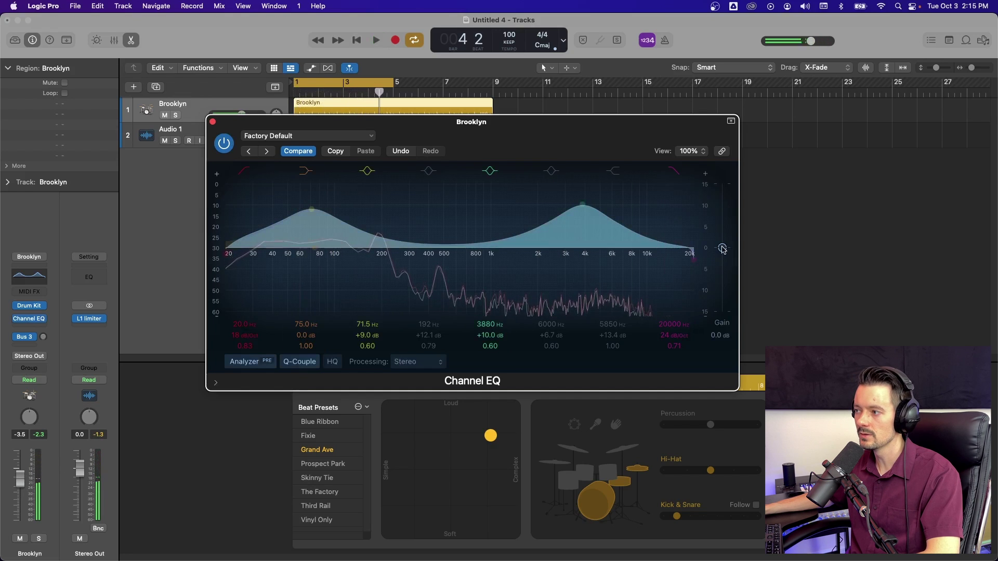
- Lower the EQ output gain to -7.1 dB while listening to playback
{"action": "left_click_drag", "start_coordinate": [721, 248], "coordinate": [720, 270]}
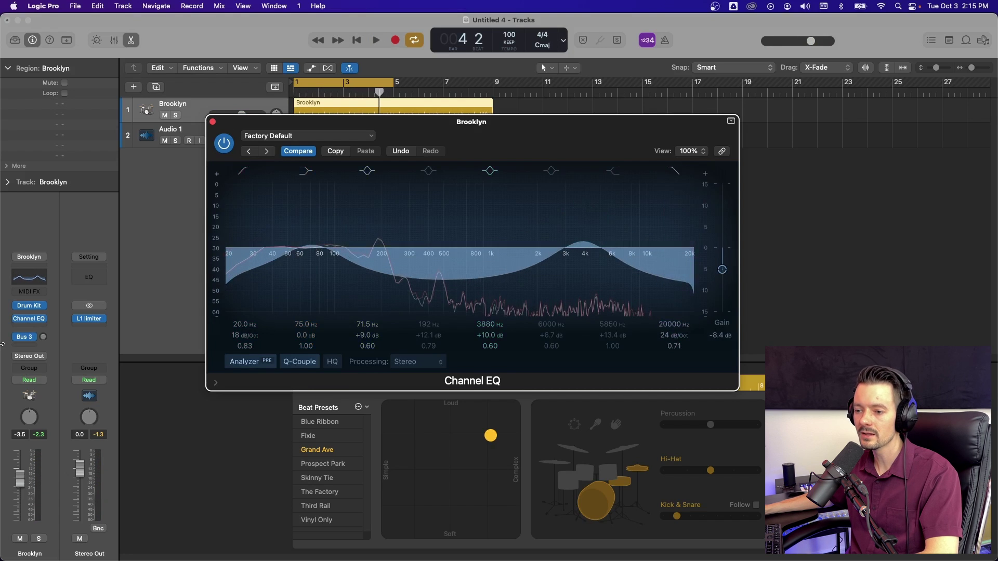
{"action": "key", "text": "space"}
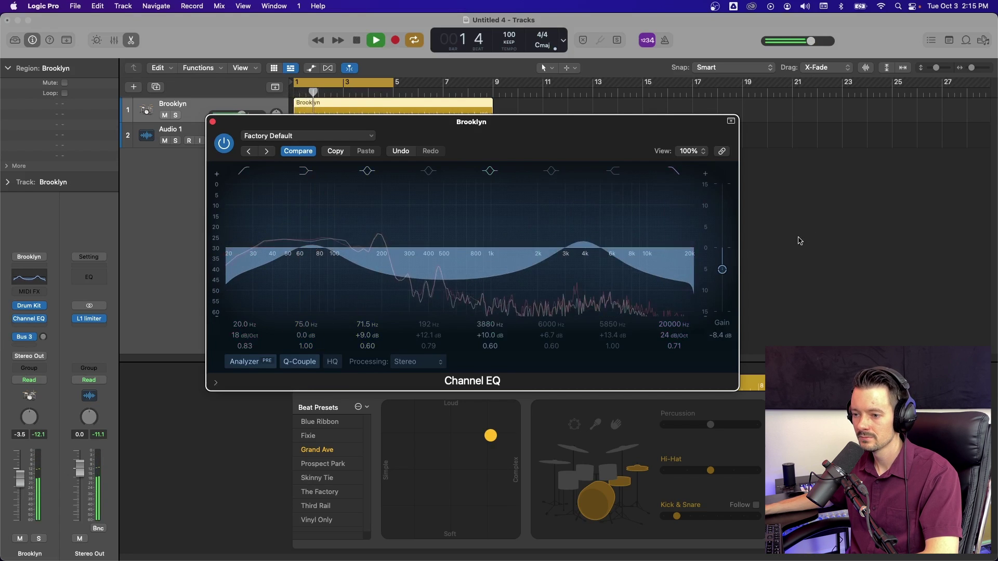
{"action": "left_click_drag", "start_coordinate": [720, 270], "coordinate": [723, 267]}
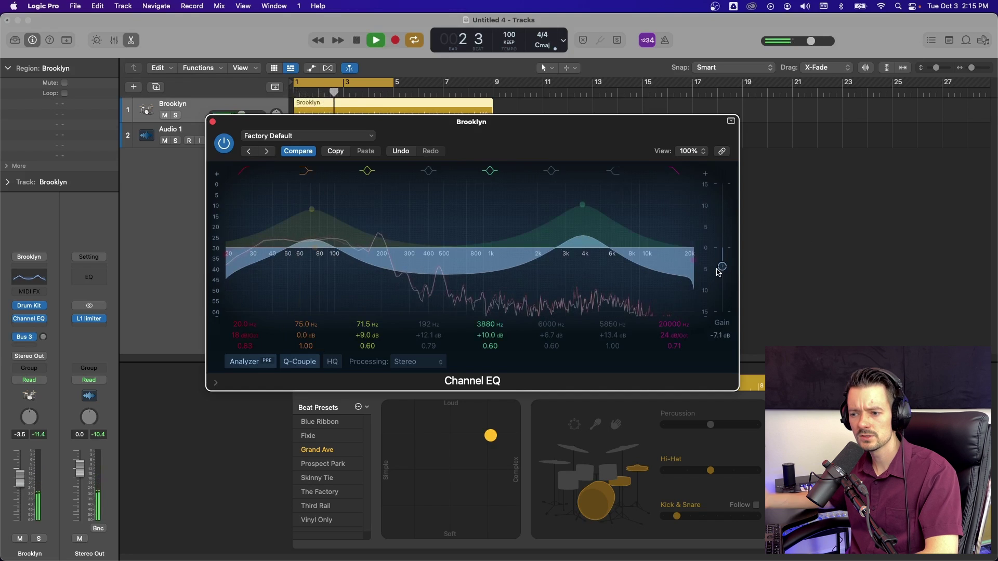
{"action": "key", "text": "space"}
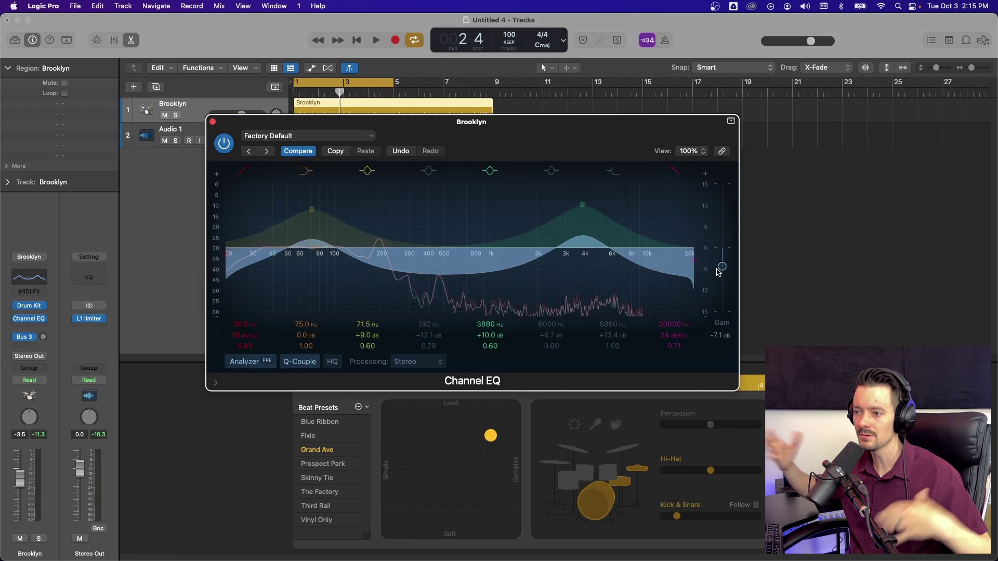
- Swap the Channel EQ slot to Linear Phase EQ > Stereo and reposition its window
{"action": "left_click", "coordinate": [44, 319]}
{"action": "mouse_move", "coordinate": [127, 451]}
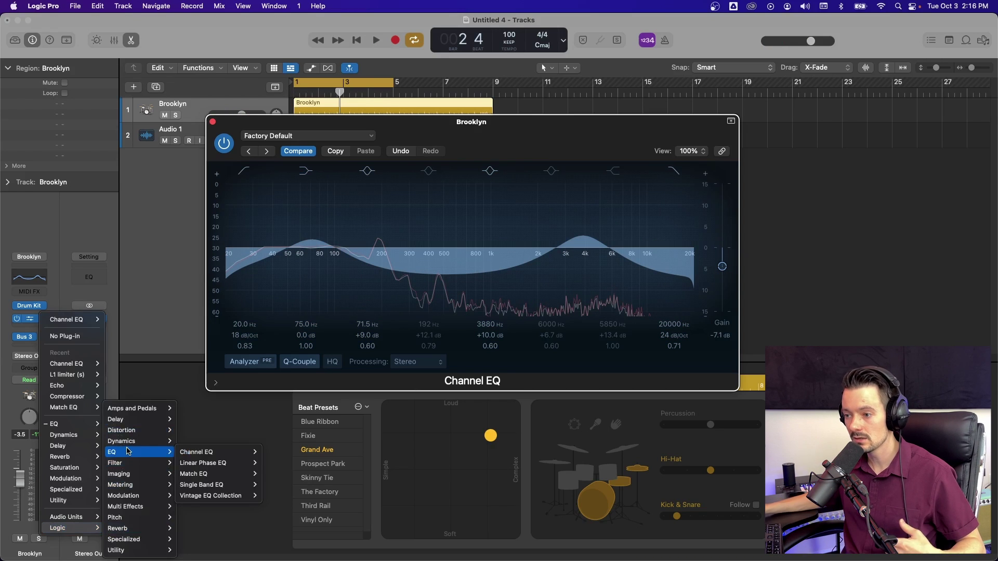
{"action": "mouse_move", "coordinate": [256, 462]}
{"action": "left_click", "coordinate": [154, 312]}
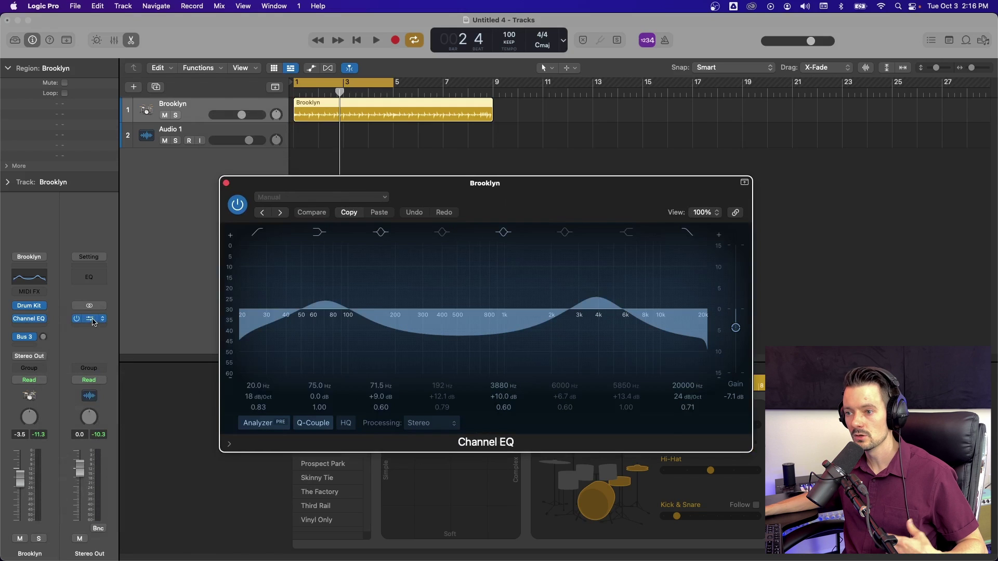
{"action": "left_click", "coordinate": [47, 320]}
{"action": "mouse_move", "coordinate": [94, 374]}
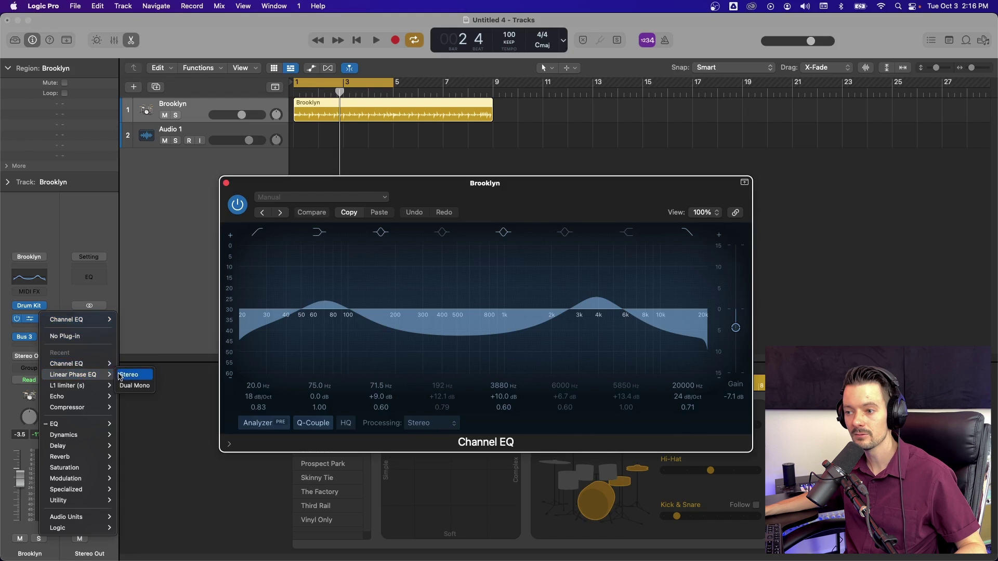
{"action": "left_click", "coordinate": [138, 377]}
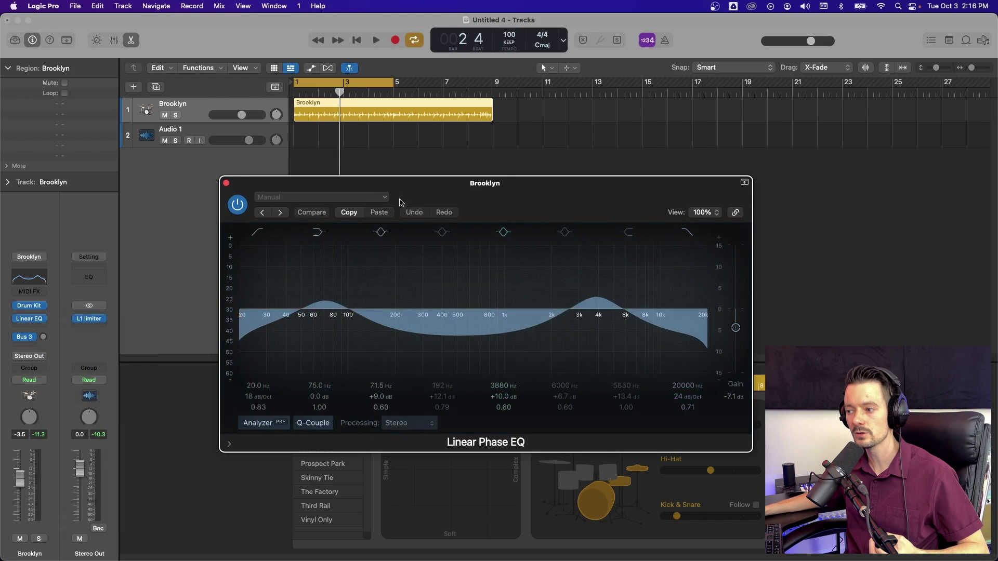
{"action": "left_click_drag", "start_coordinate": [402, 203], "coordinate": [331, 151]}
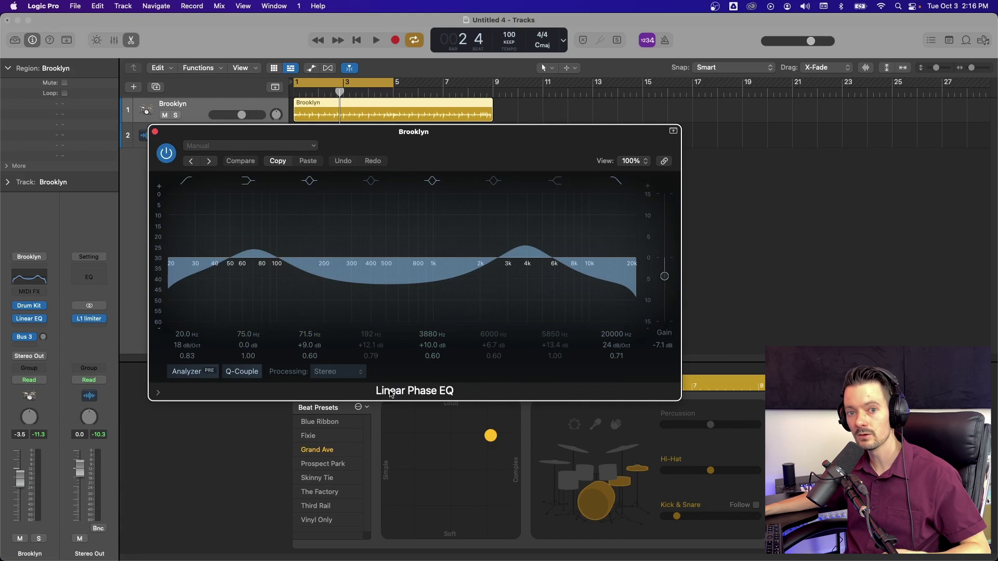